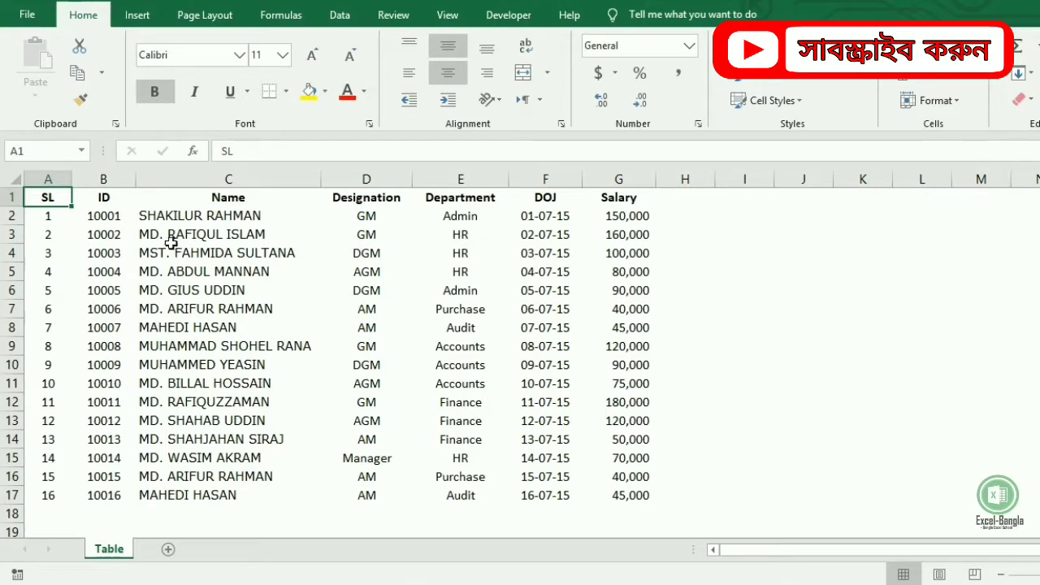
# Apply all borders to the employee data range A1:G17
pyautogui.moveTo(59, 197); pyautogui.dragTo(621, 496)
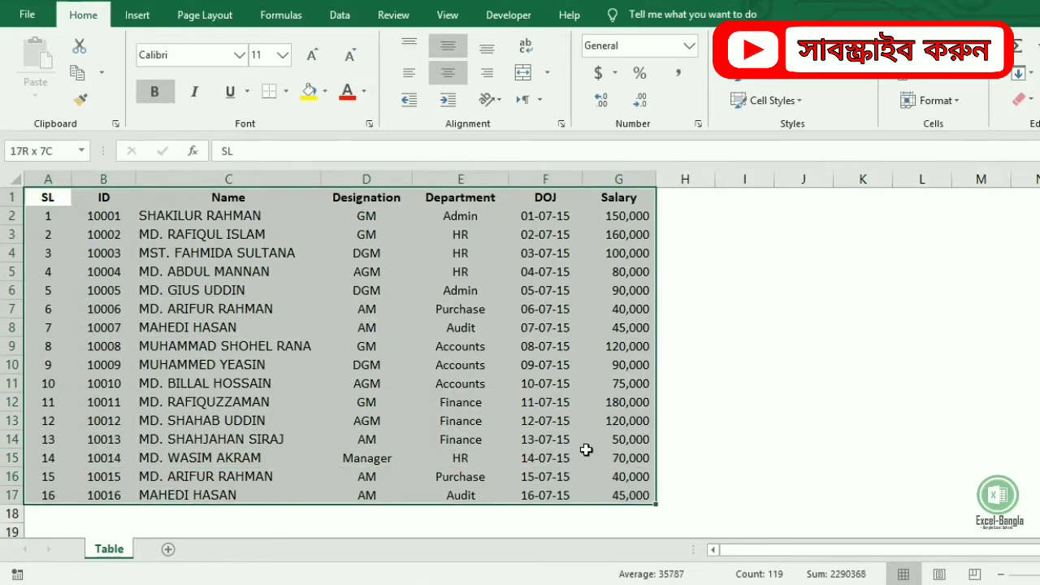
pyautogui.click(286, 91)
pyautogui.click(301, 244)
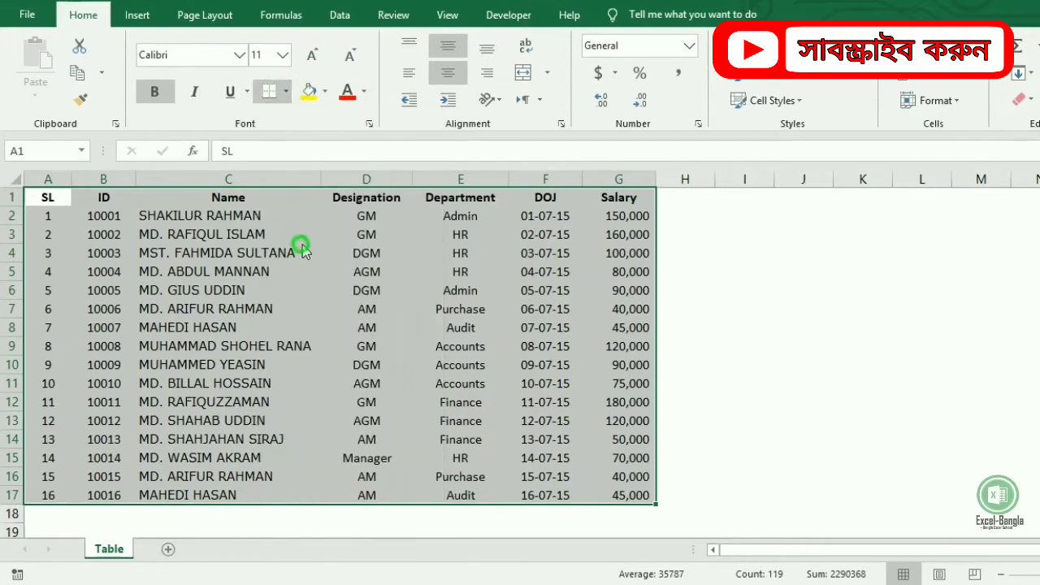
pyautogui.click(244, 290)
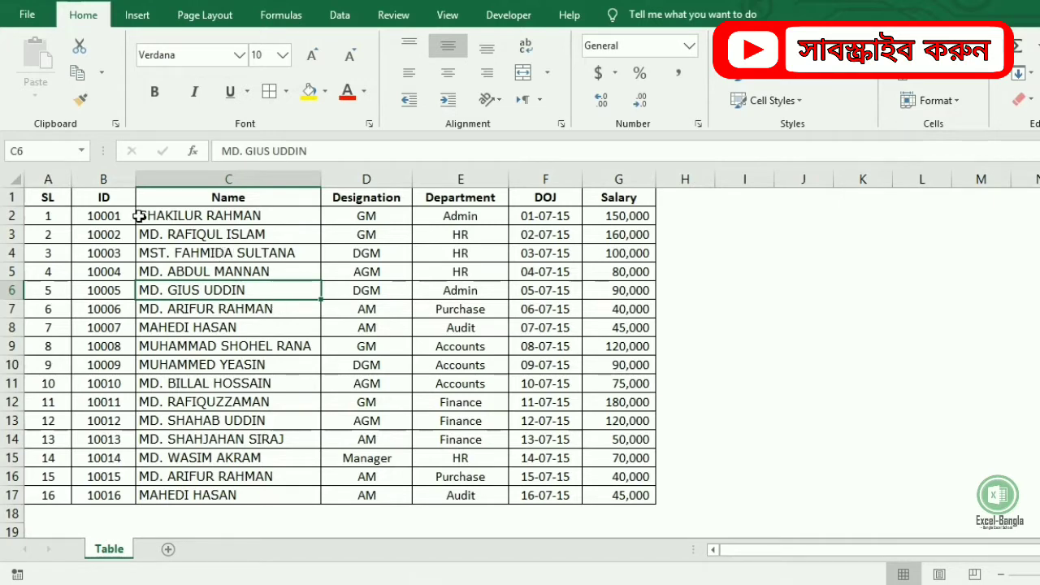
# Remove all borders from the employee data range A1:G17
pyautogui.moveTo(52, 197); pyautogui.dragTo(517, 439)
pyautogui.hotkey('ctrl', 'a')
pyautogui.hotkey('ctrl', 'shift', '-')
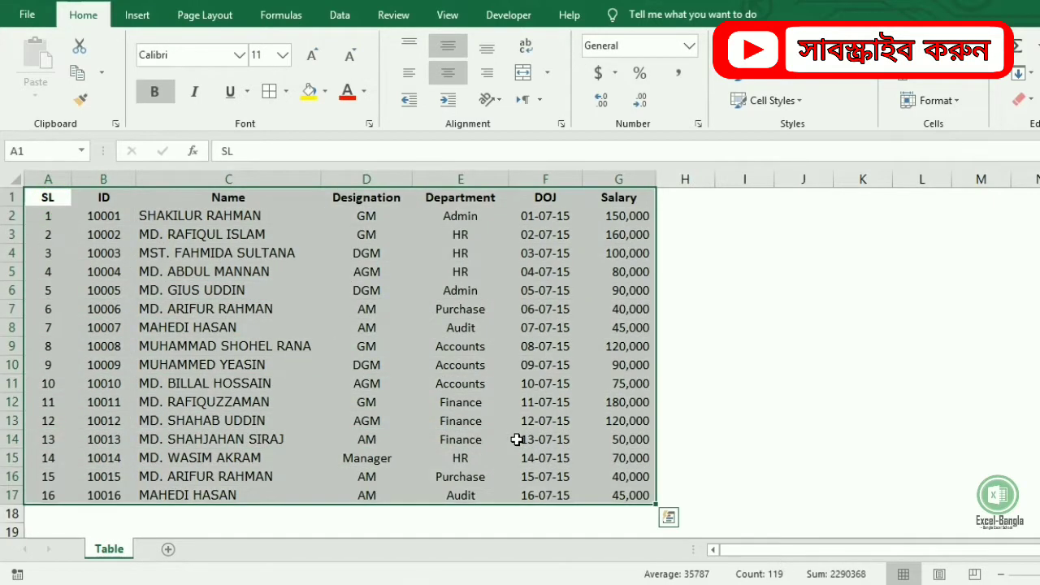
pyautogui.click(419, 347)
pyautogui.moveTo(49, 198); pyautogui.dragTo(613, 496)
pyautogui.click(269, 91)
pyautogui.click(309, 274)
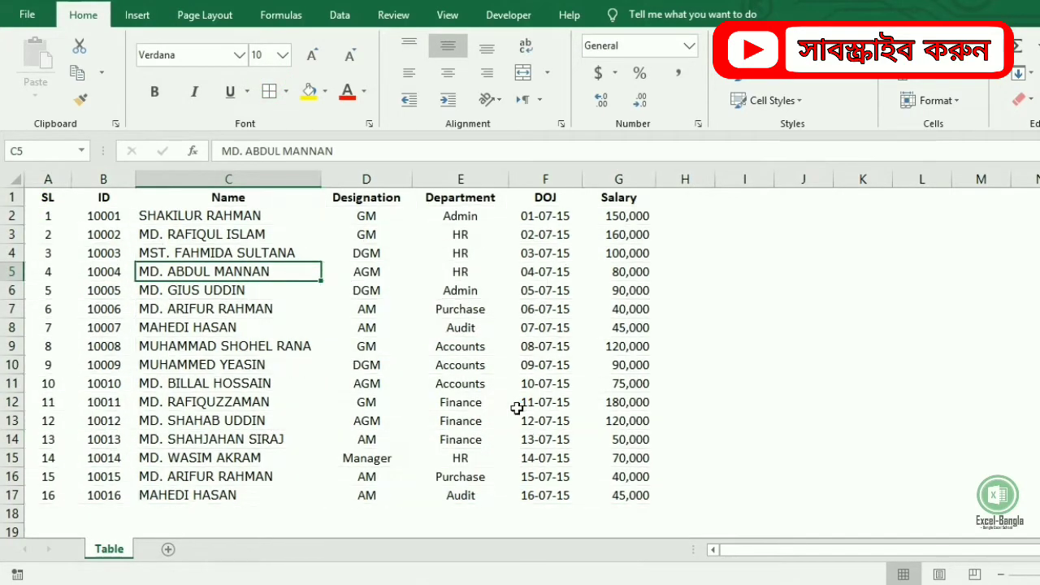
pyautogui.hotkey('ctrl', 'z')
pyautogui.click(421, 360)
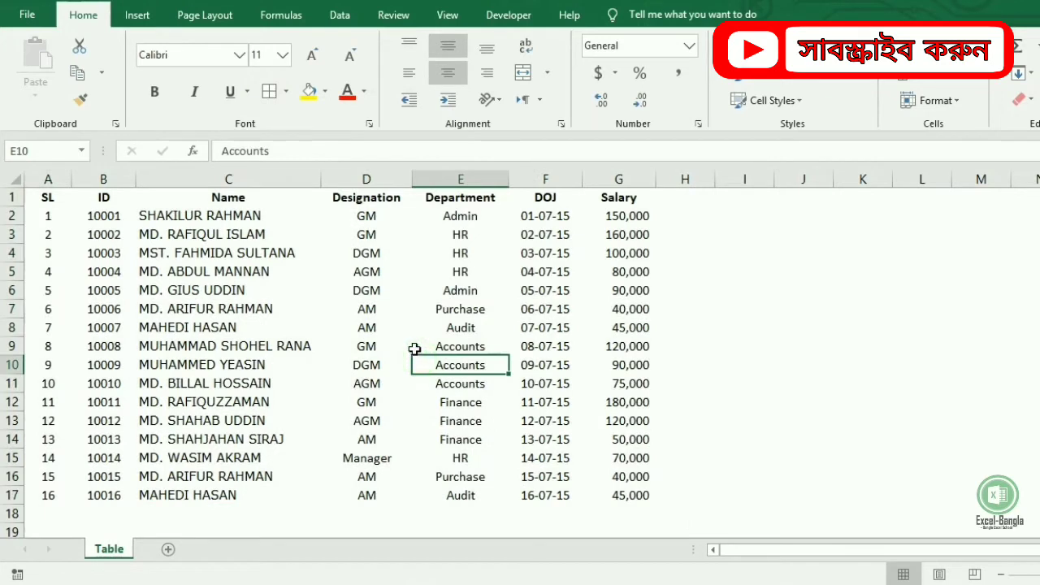
pyautogui.click(166, 254)
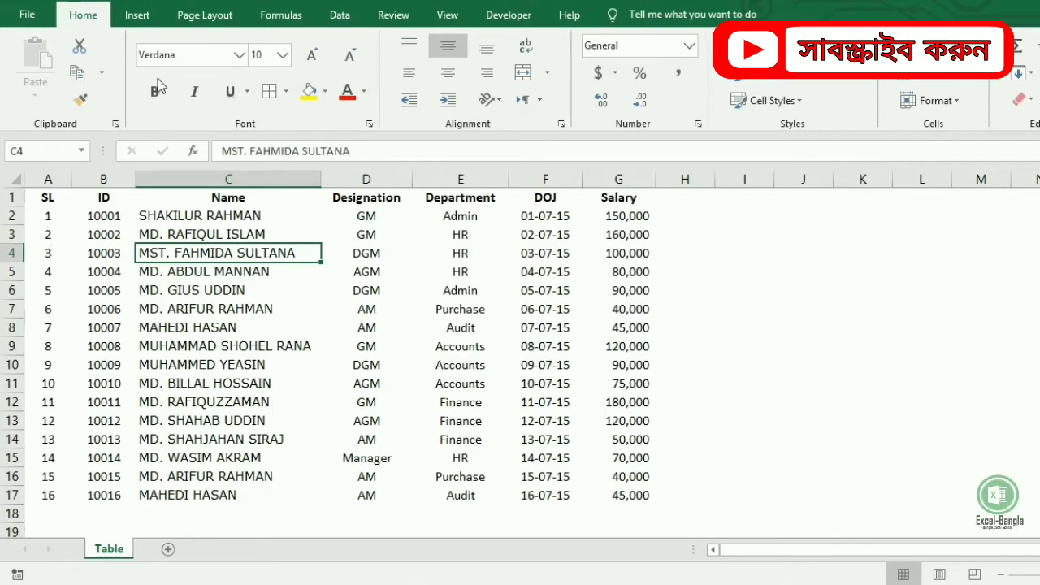
pyautogui.click(137, 17)
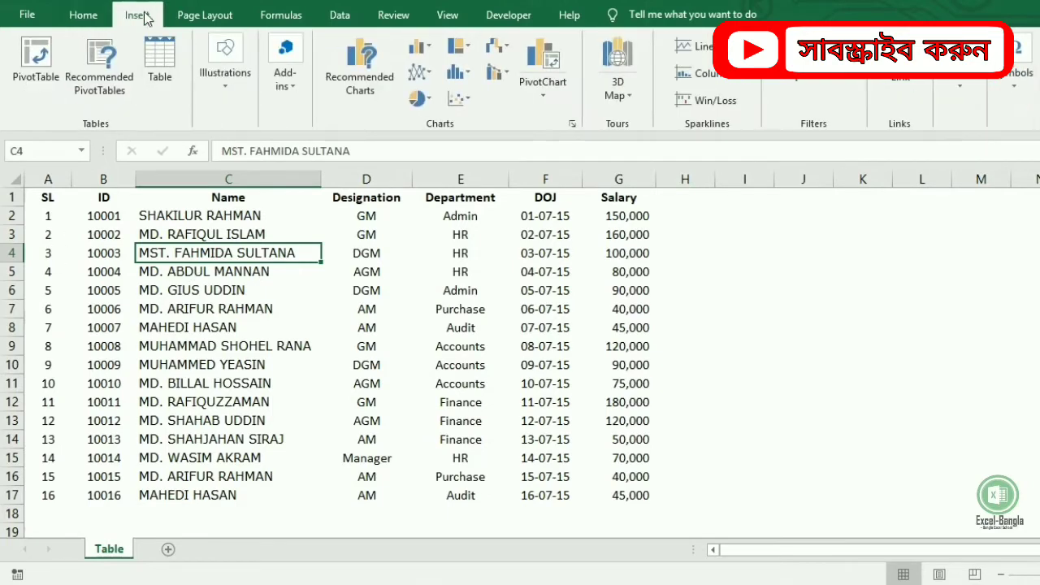
pyautogui.click(159, 58)
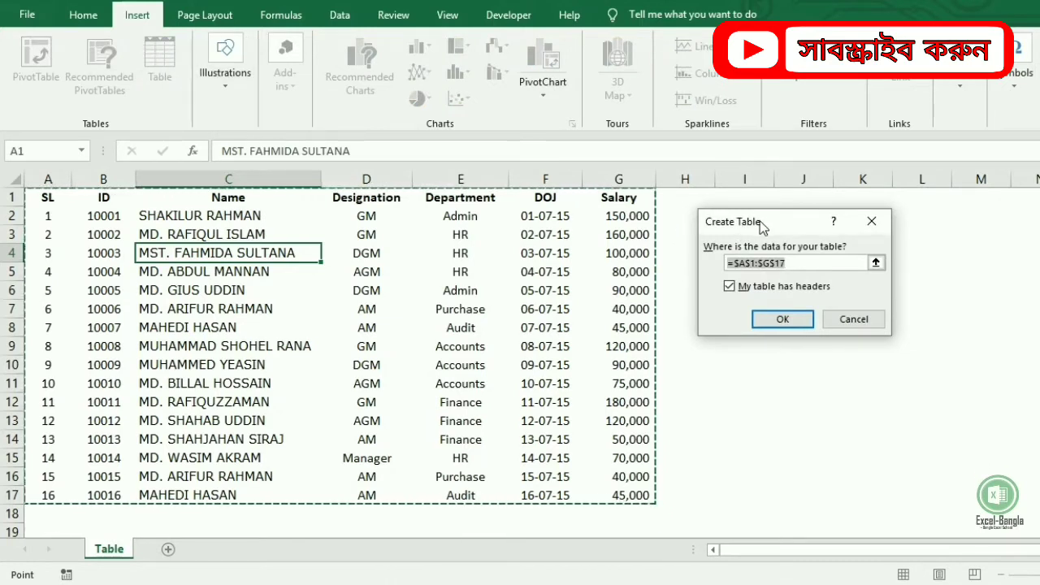
pyautogui.moveTo(763, 225); pyautogui.dragTo(635, 223)
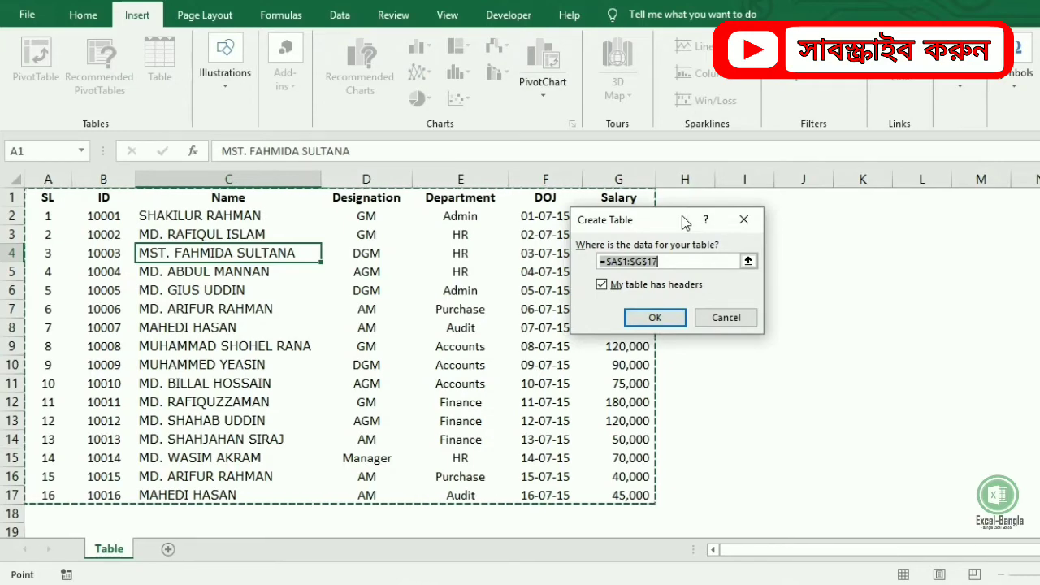
pyautogui.click(745, 221)
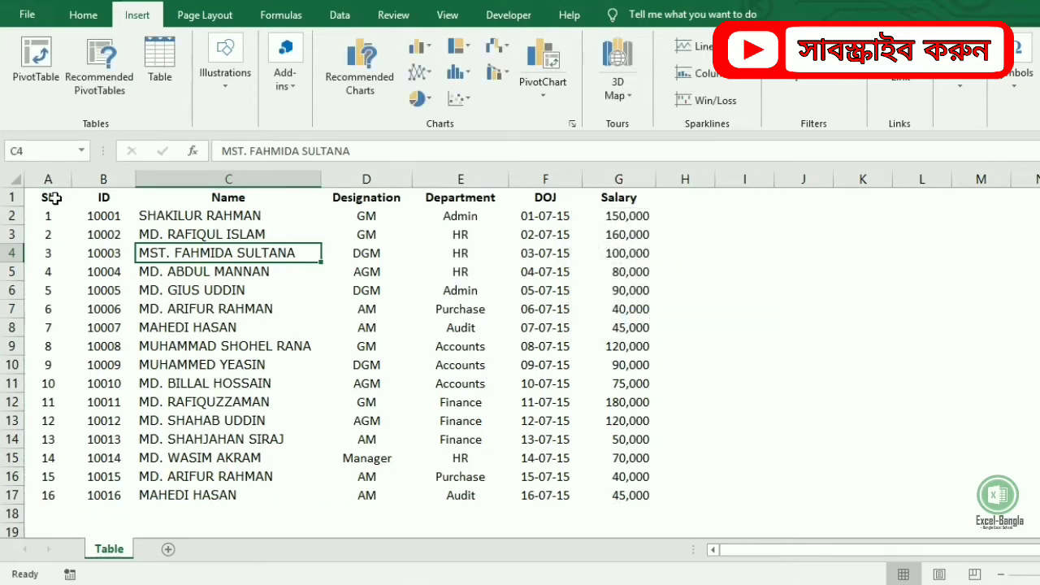
# Start creating a table from the employee data and set its data range to $A$1:$G$17
pyautogui.moveTo(48, 197); pyautogui.dragTo(640, 472)
pyautogui.click(461, 367)
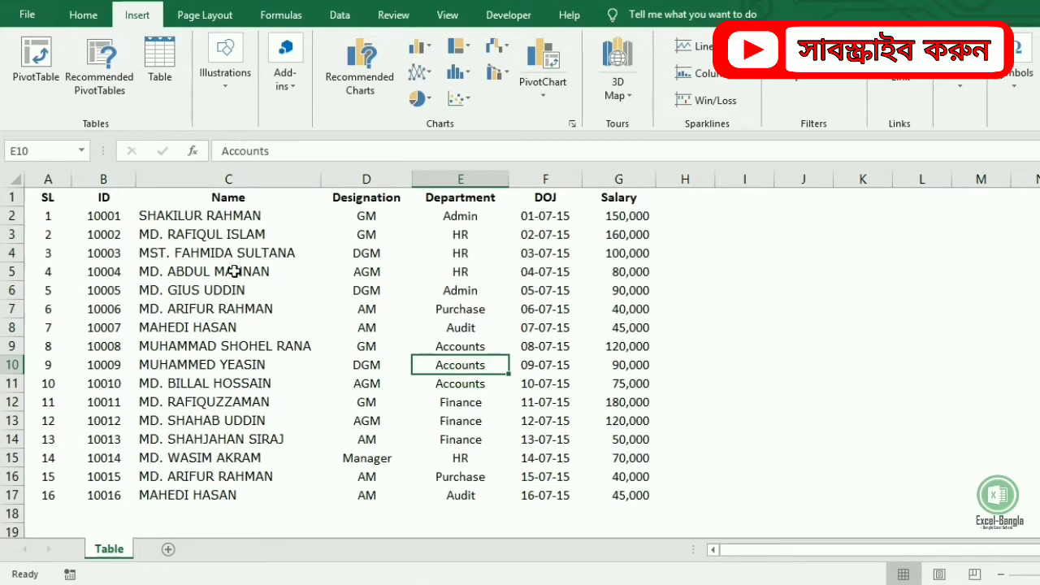
pyautogui.hotkey('ctrl', 't')
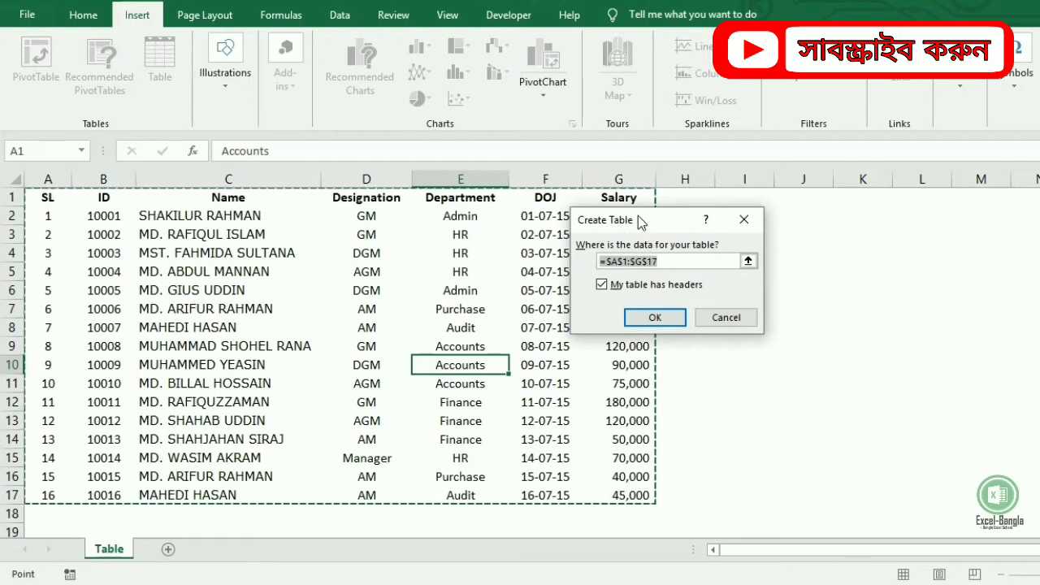
pyautogui.moveTo(639, 216); pyautogui.dragTo(793, 218)
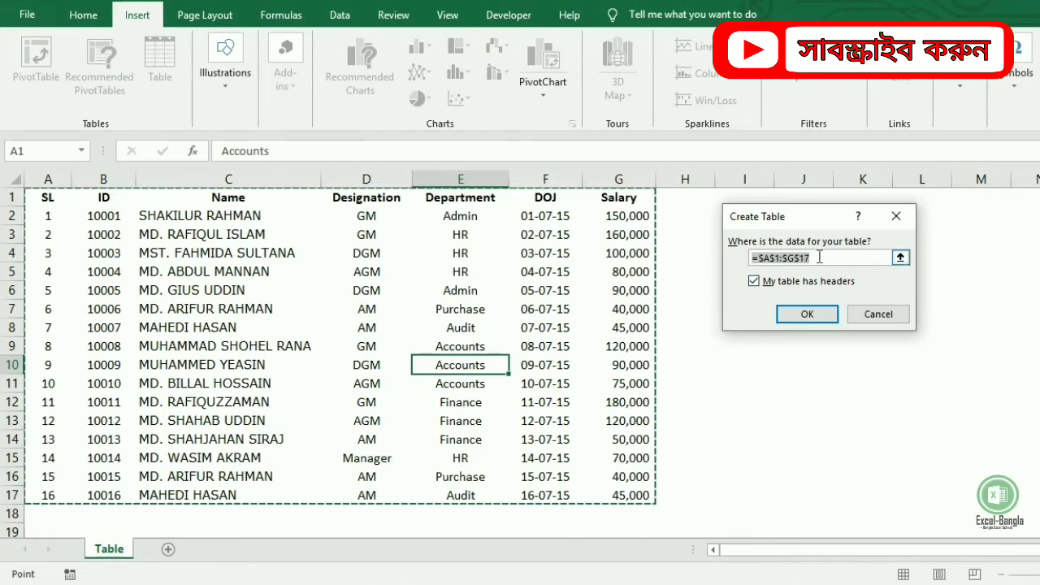
pyautogui.click(900, 257)
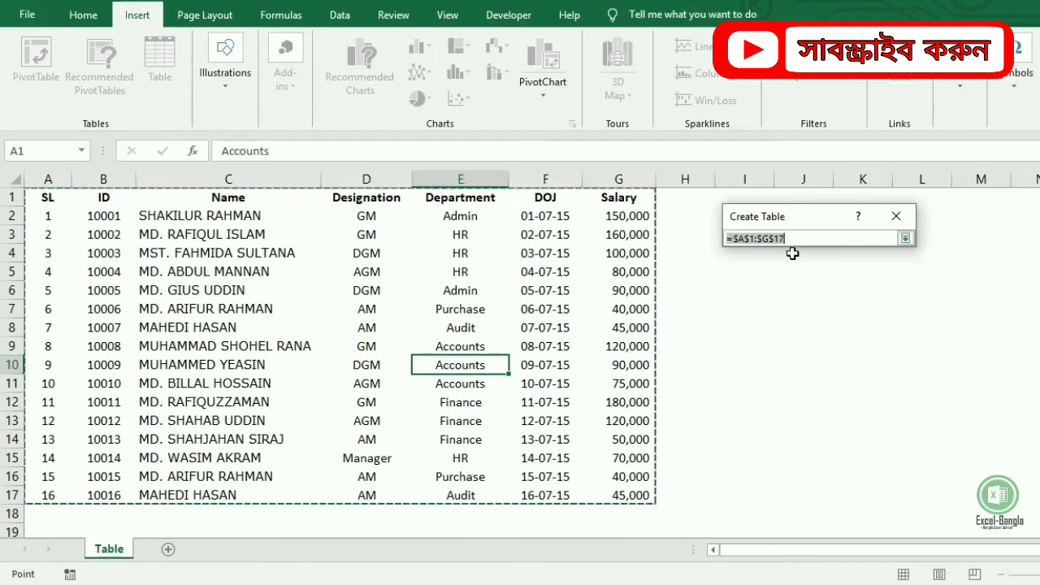
pyautogui.moveTo(45, 197); pyautogui.dragTo(601, 481)
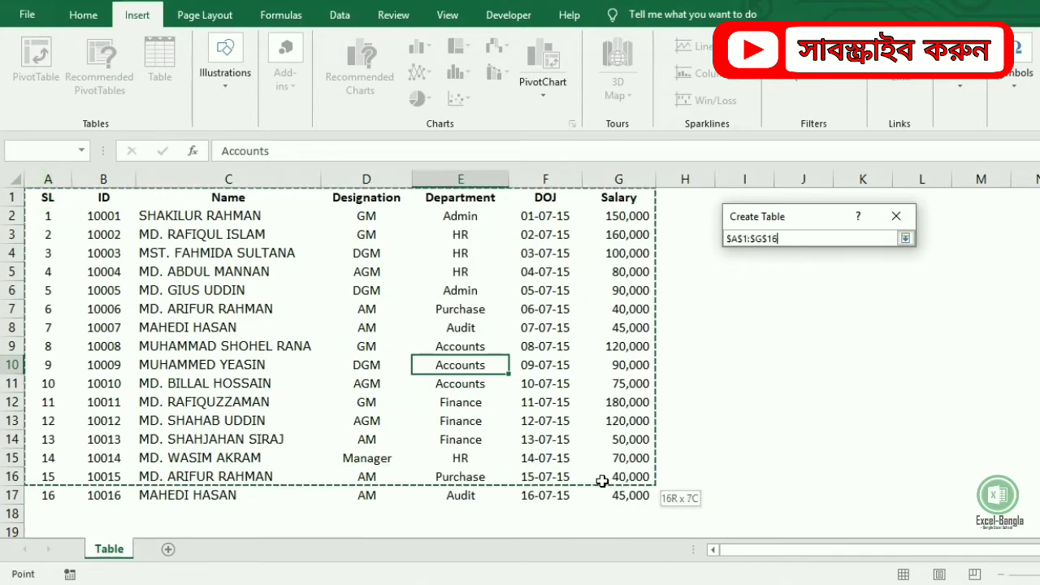
pyautogui.click(905, 238)
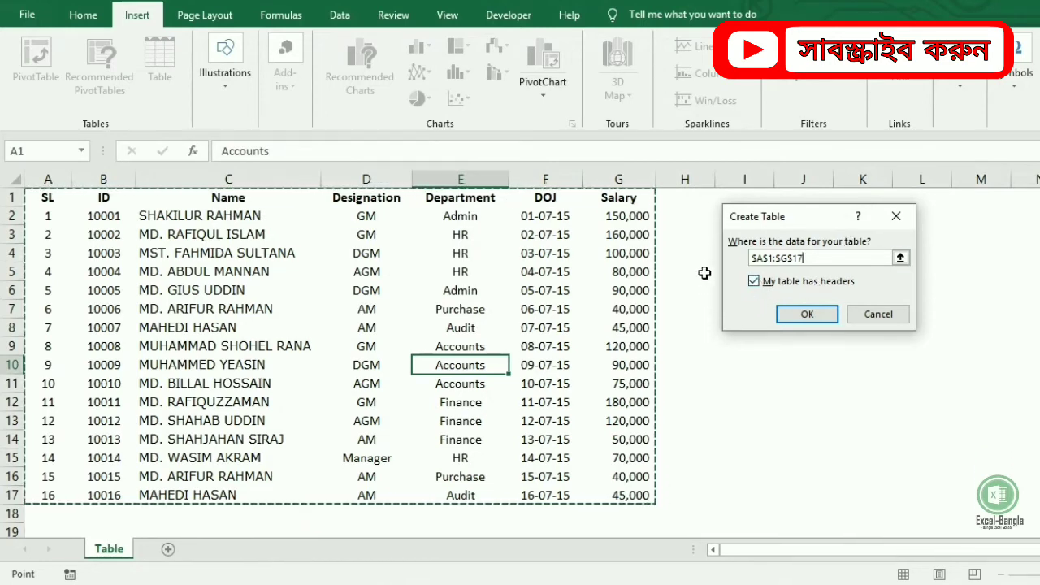
# Create the table from the chosen range with the option for table headers enabled
pyautogui.click(754, 281)
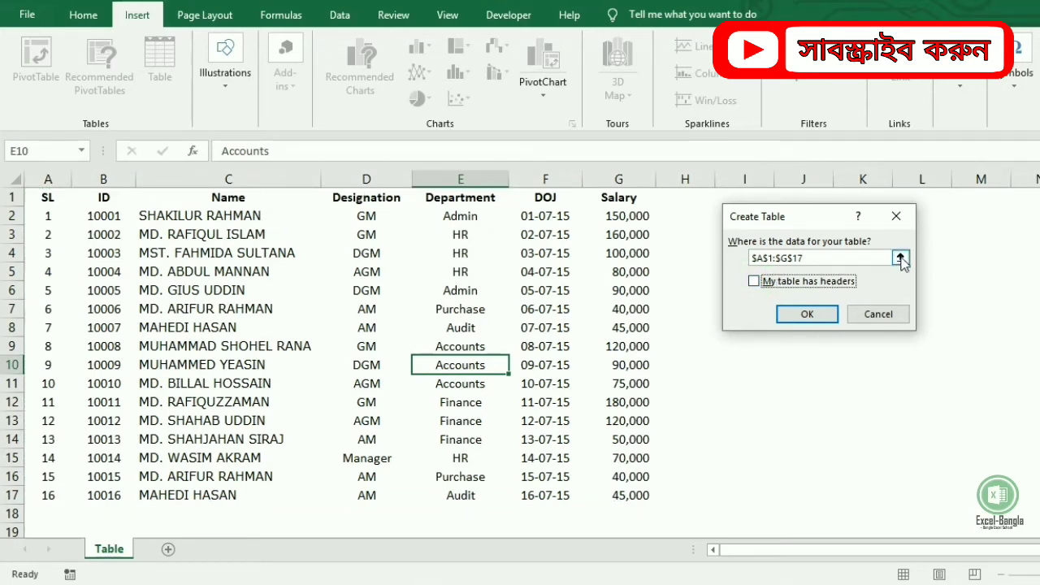
pyautogui.click(754, 281)
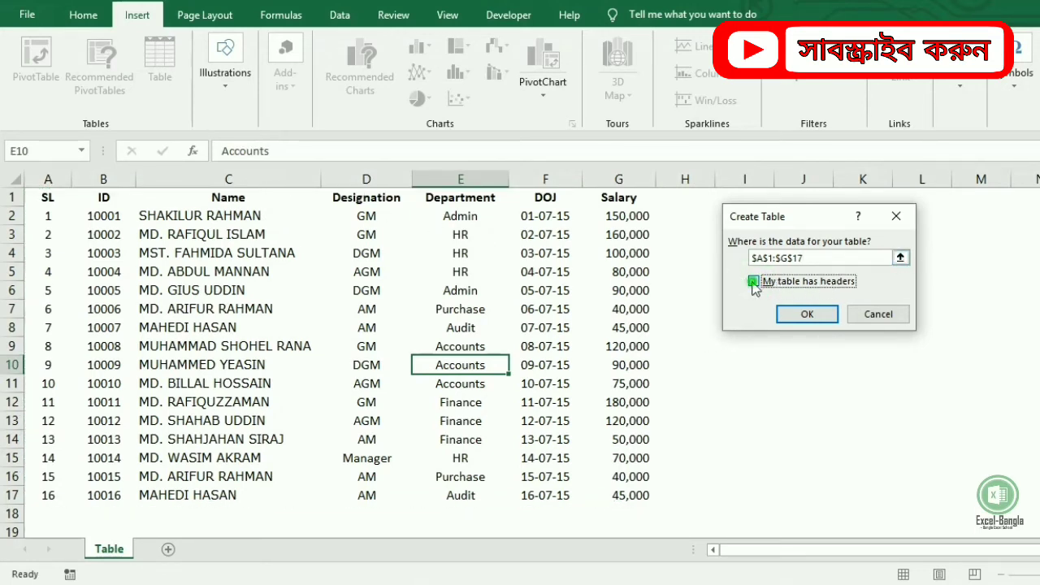
pyautogui.click(900, 257)
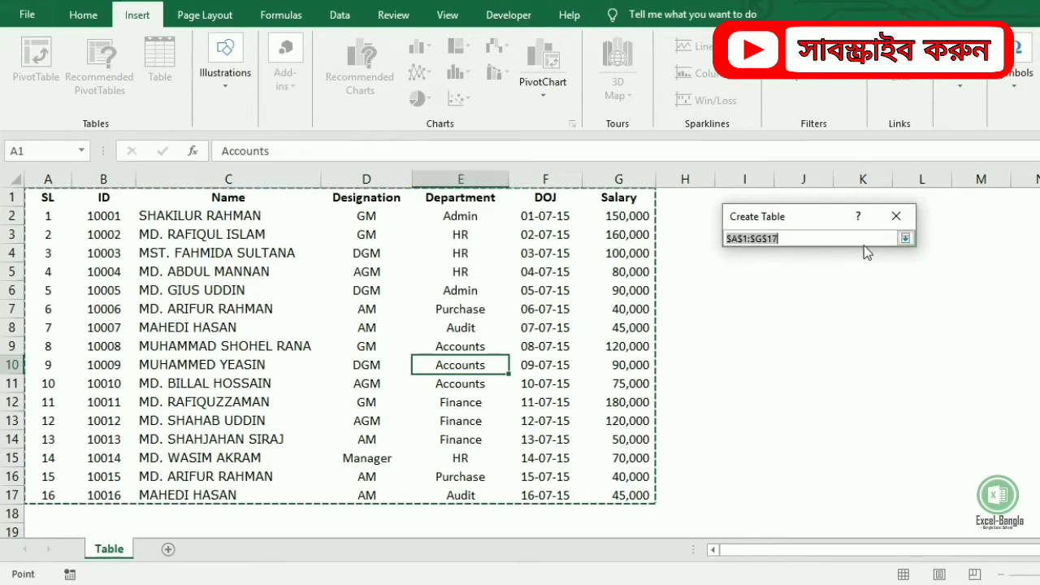
pyautogui.click(905, 238)
pyautogui.click(807, 315)
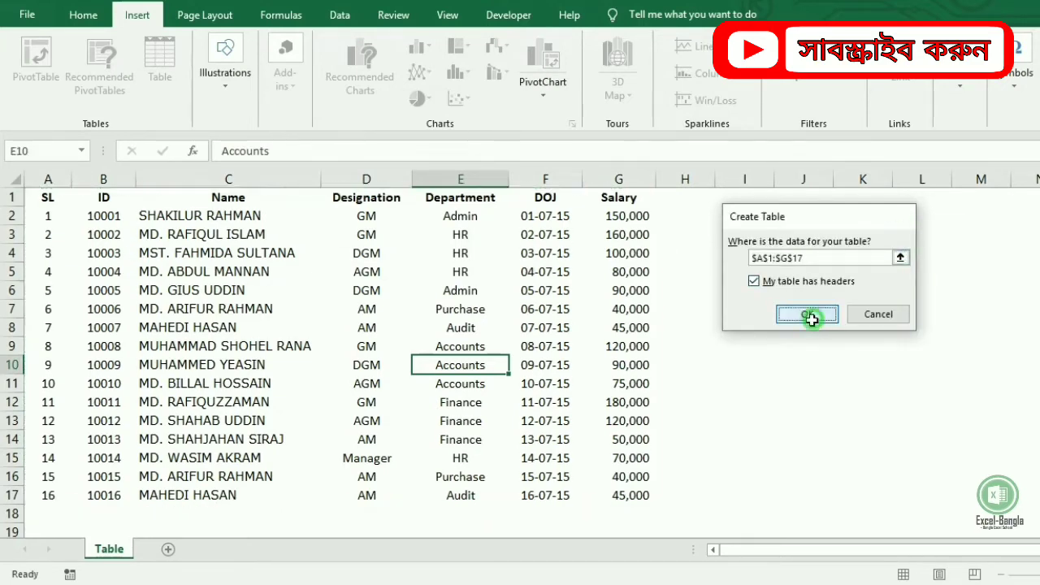
pyautogui.click(384, 328)
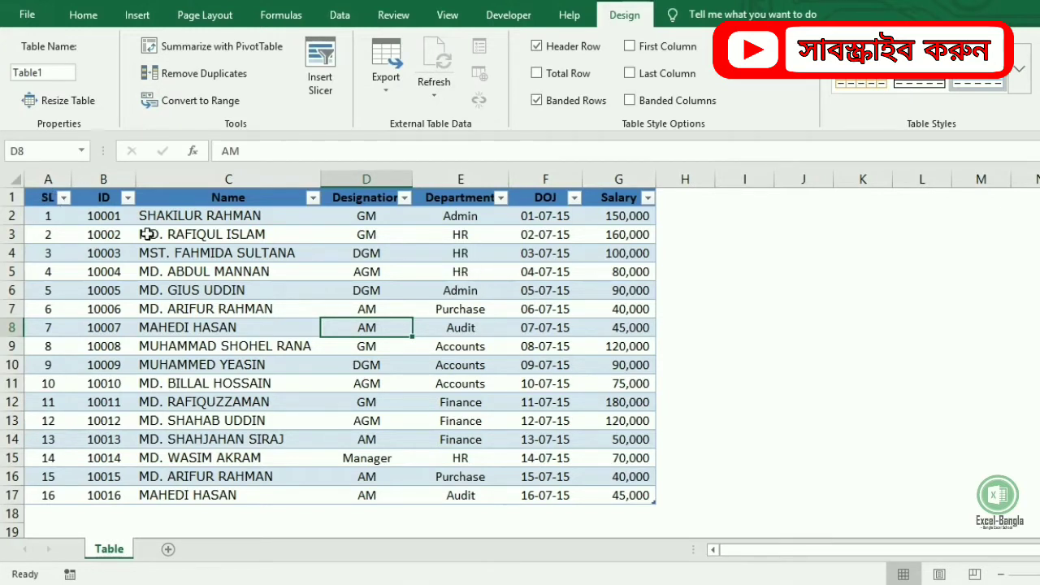
pyautogui.click(168, 290)
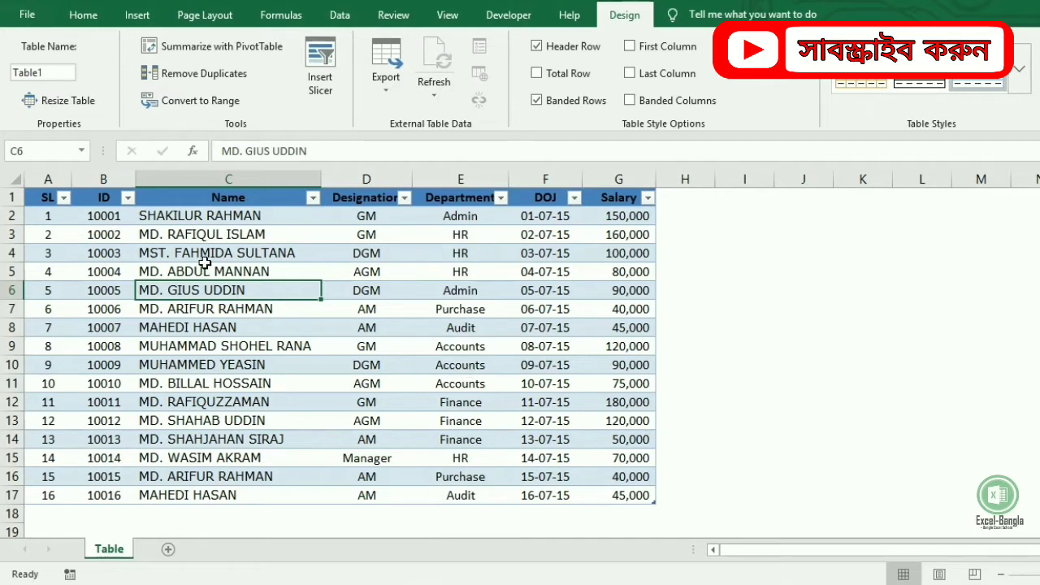
pyautogui.click(758, 302)
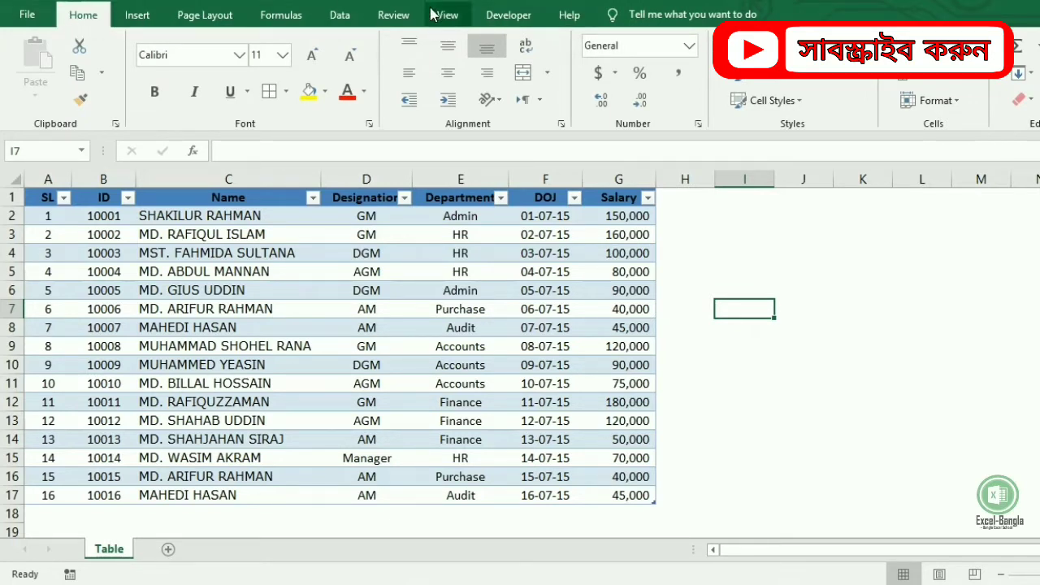
pyautogui.click(265, 309)
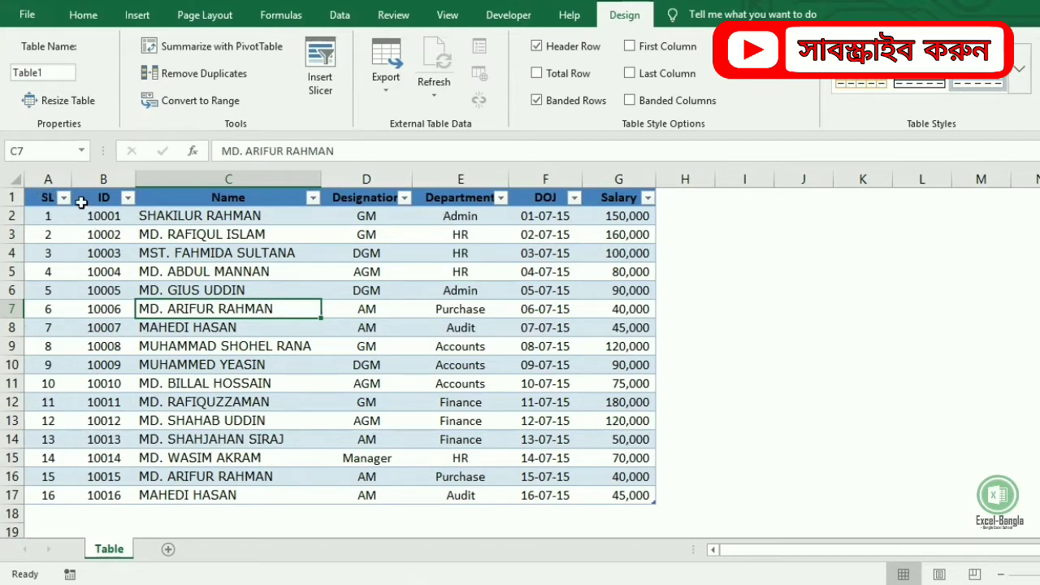
# Rename the employee table as Emp_Data
pyautogui.click(182, 233)
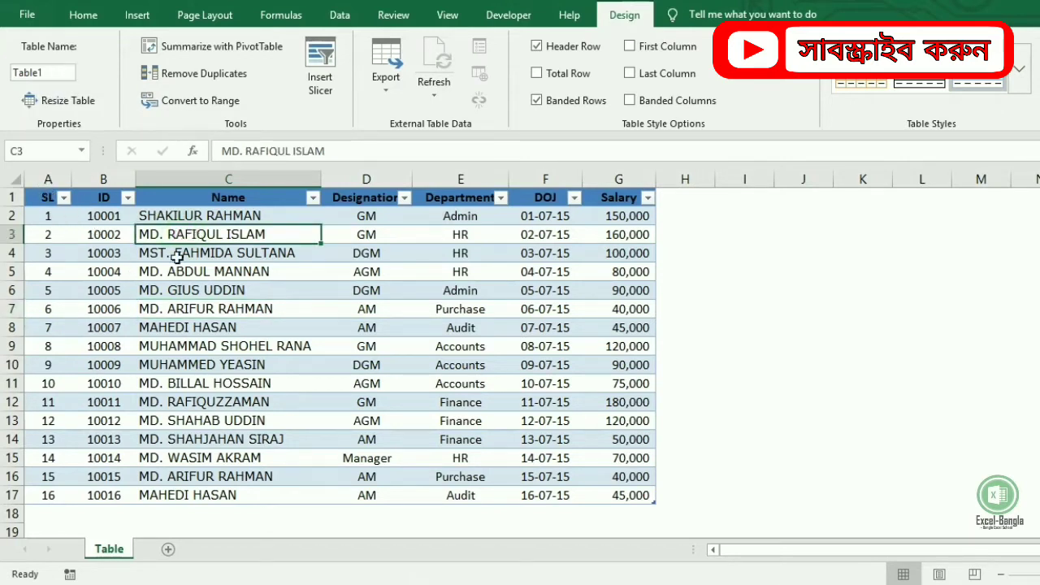
pyautogui.click(58, 73)
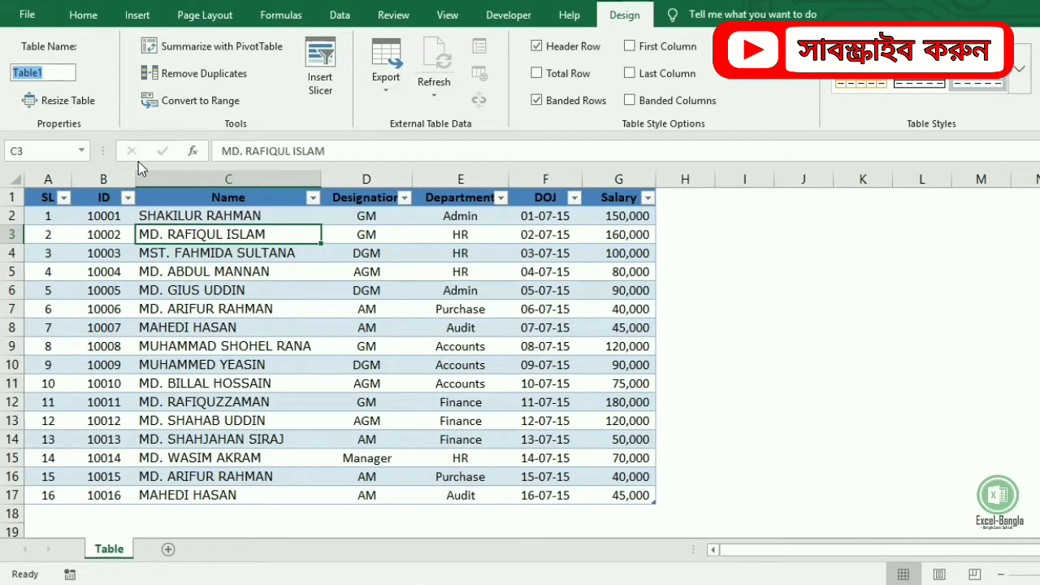
pyautogui.write('E')
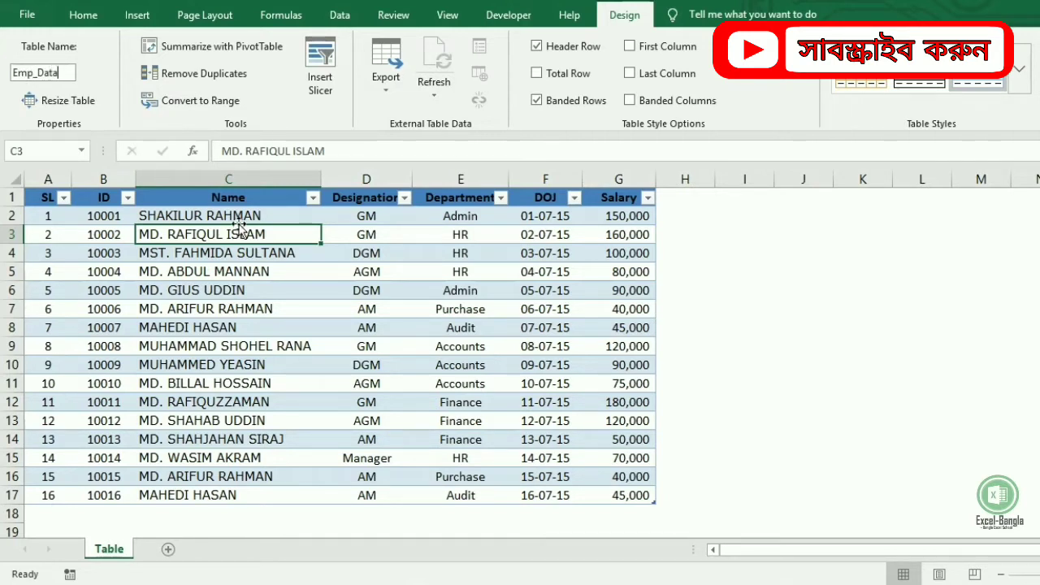
pyautogui.write('mp_Data')
pyautogui.click(350, 307)
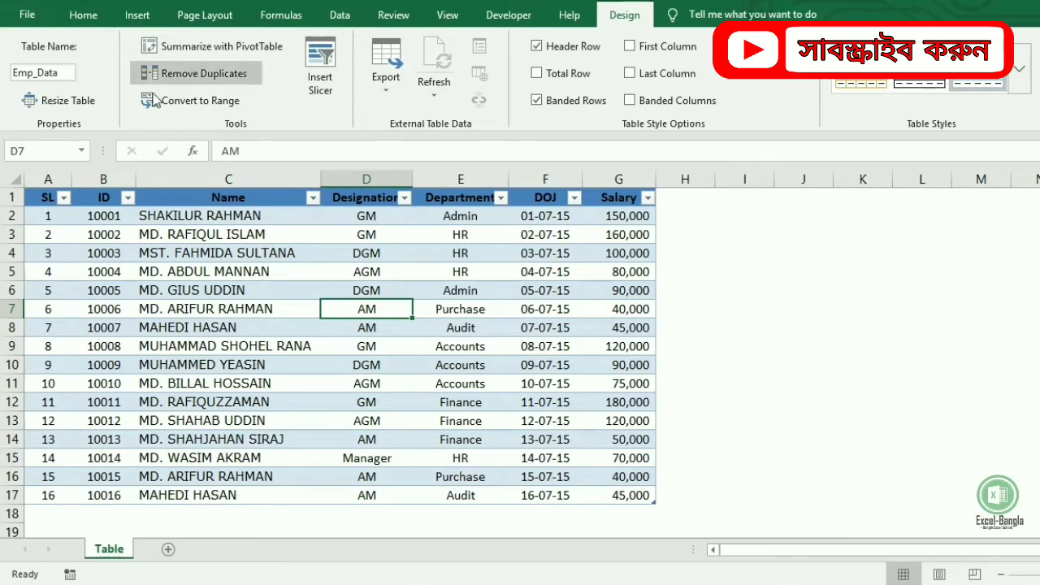
# Remove duplicates from the employee table with only the Department column chosen for comparison
pyautogui.click(431, 329)
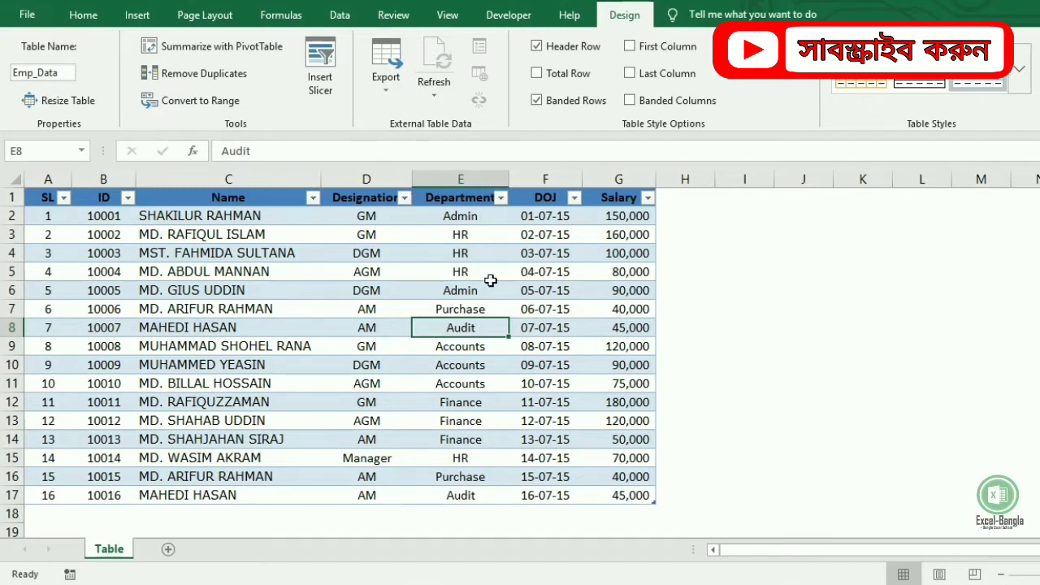
pyautogui.click(472, 177)
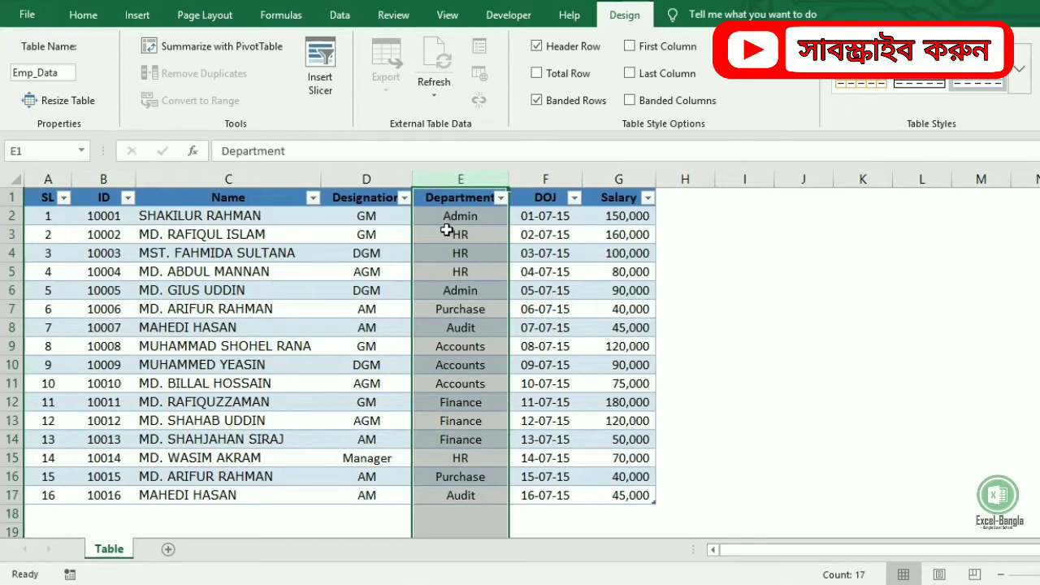
pyautogui.click(301, 291)
pyautogui.click(209, 81)
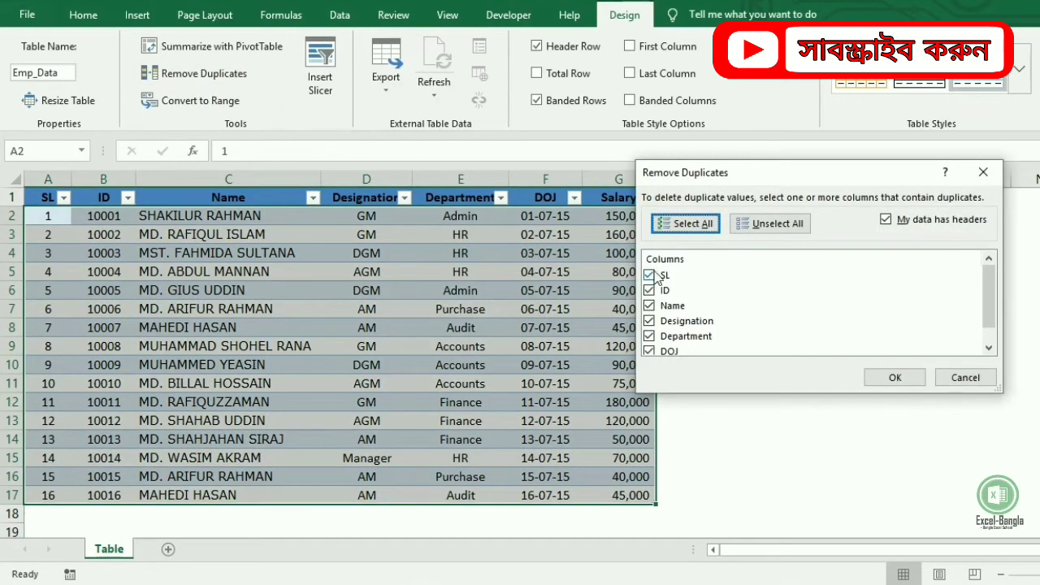
pyautogui.click(651, 275)
pyautogui.click(650, 290)
pyautogui.click(649, 306)
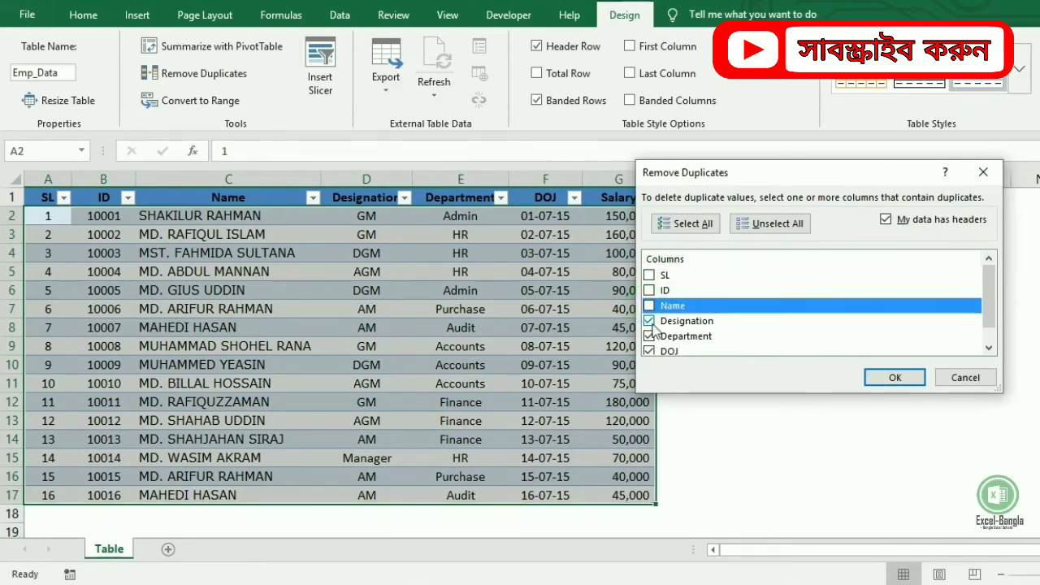
pyautogui.click(650, 321)
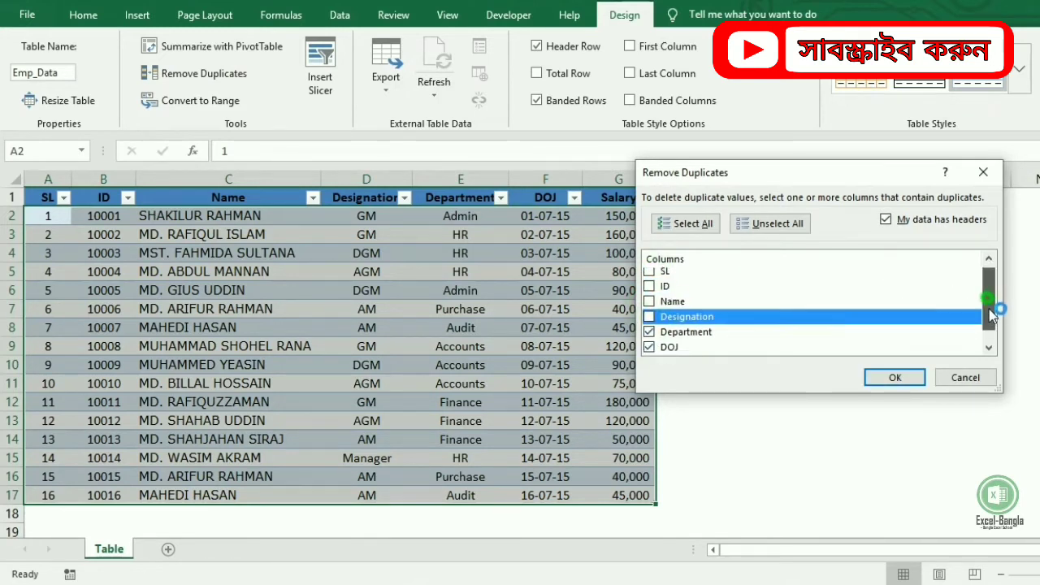
pyautogui.scroll(-1, 968, 300)
pyautogui.click(650, 332)
pyautogui.click(650, 347)
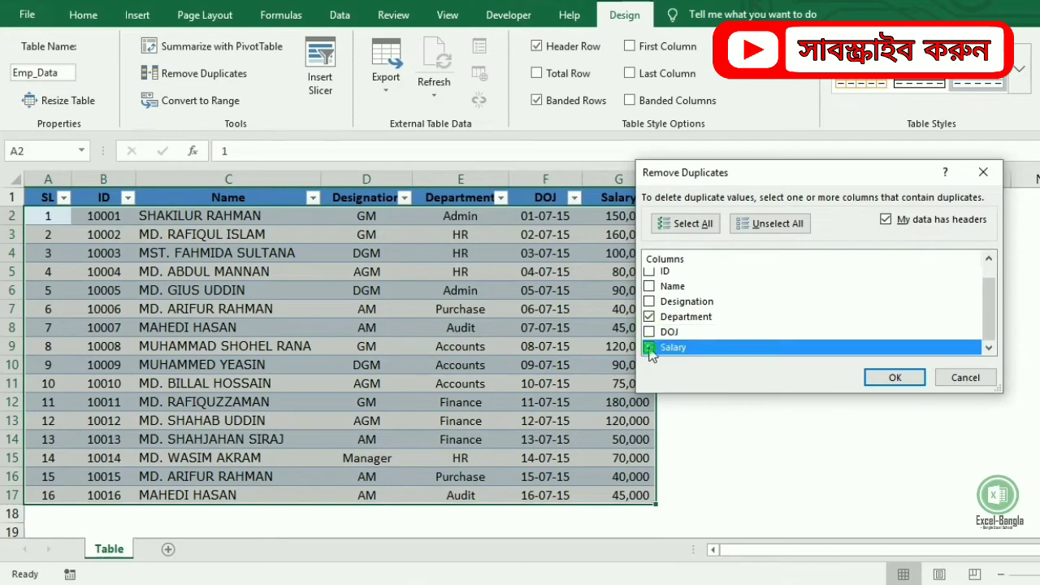
pyautogui.click(894, 378)
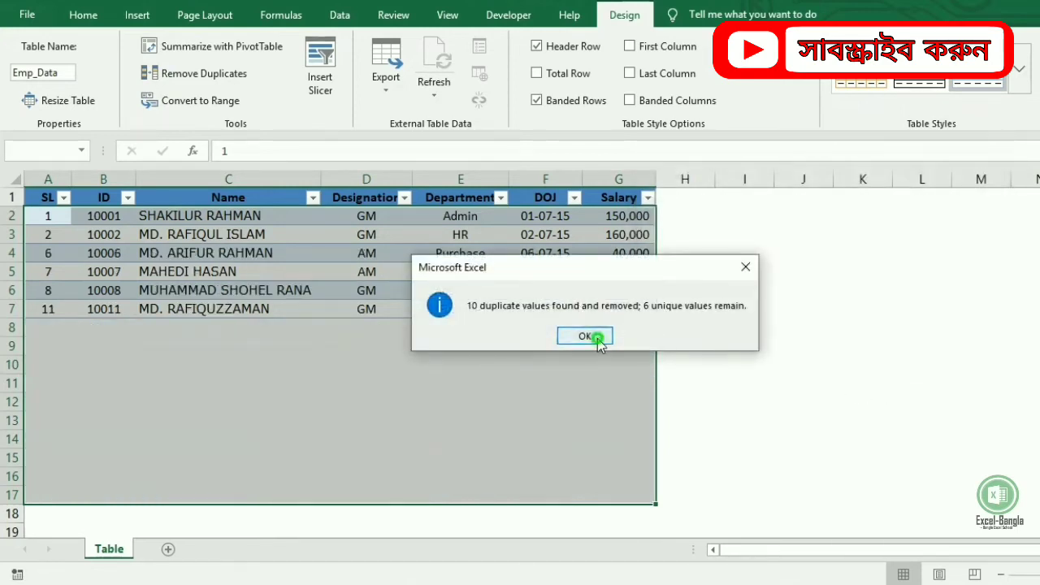
pyautogui.click(594, 336)
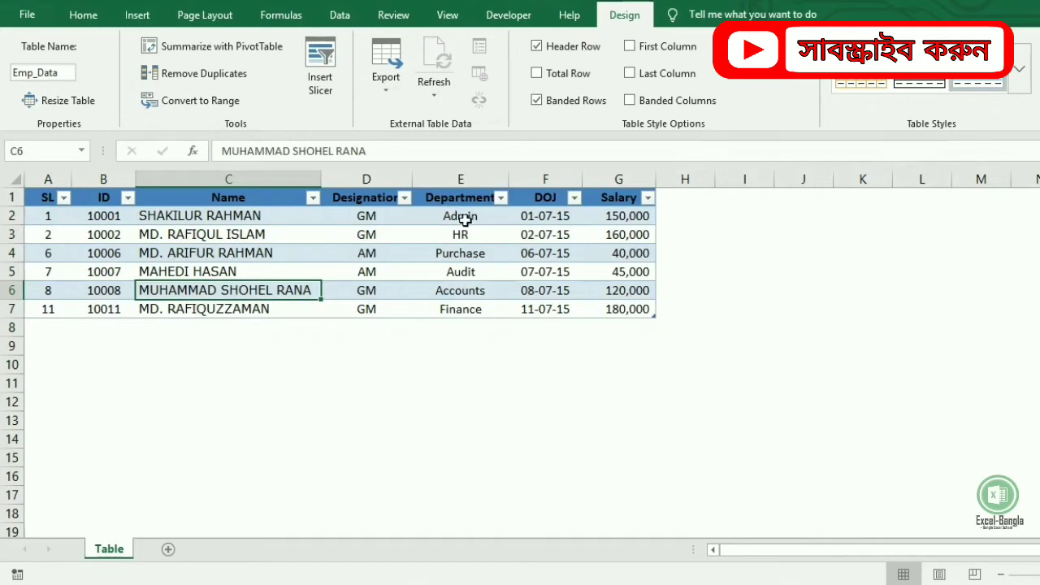
# Examine the Department values in E2:E7 to check that each department is listed only once
pyautogui.click(464, 218)
pyautogui.click(463, 235)
pyautogui.click(462, 253)
pyautogui.click(461, 274)
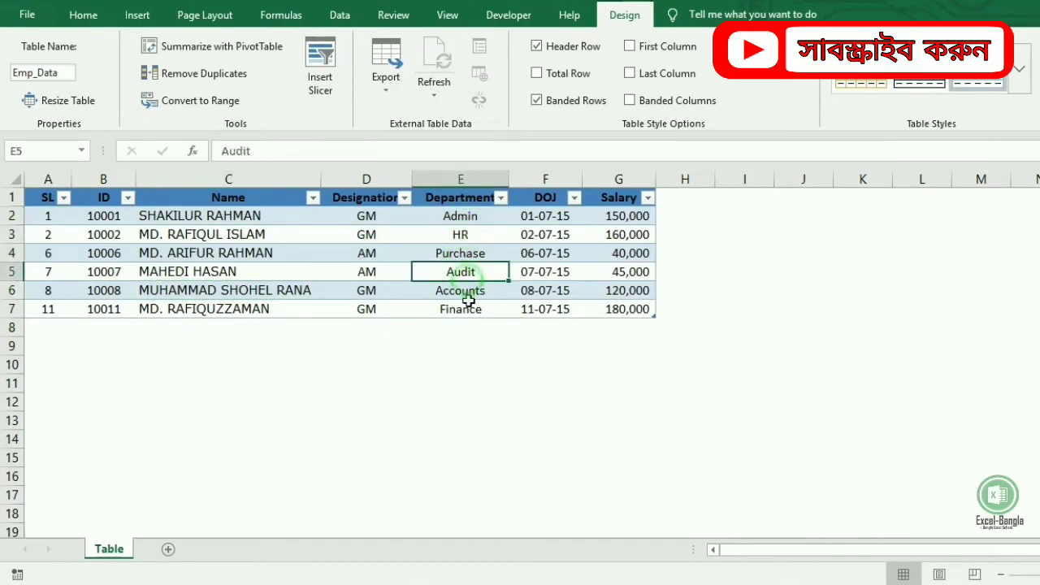
pyautogui.click(469, 312)
pyautogui.click(464, 215)
pyautogui.keyDown('shift'); pyautogui.click(459, 302); pyautogui.keyUp('shift')
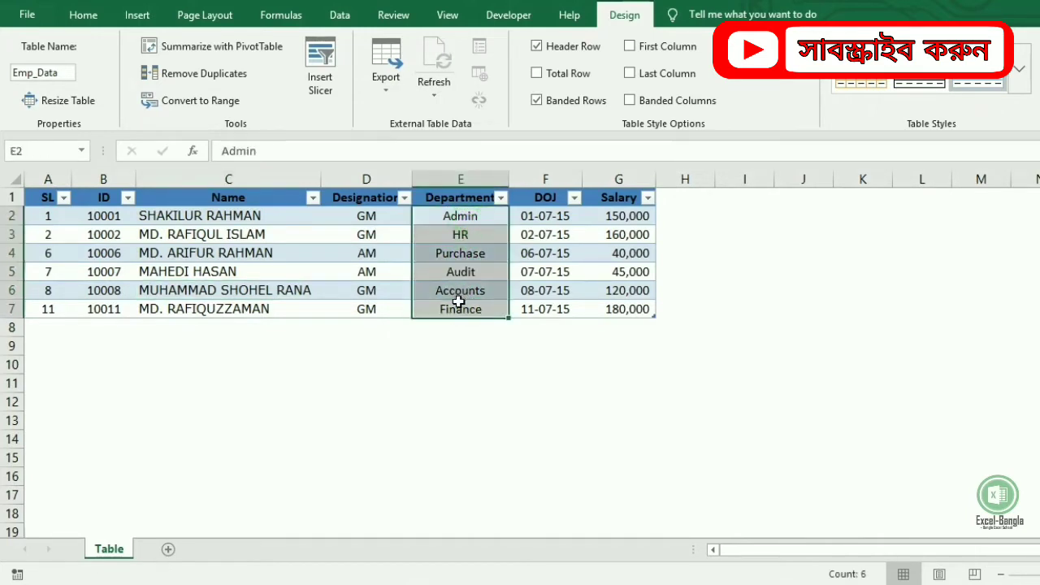
pyautogui.click(459, 311)
pyautogui.click(461, 290)
pyautogui.click(461, 271)
pyautogui.click(461, 253)
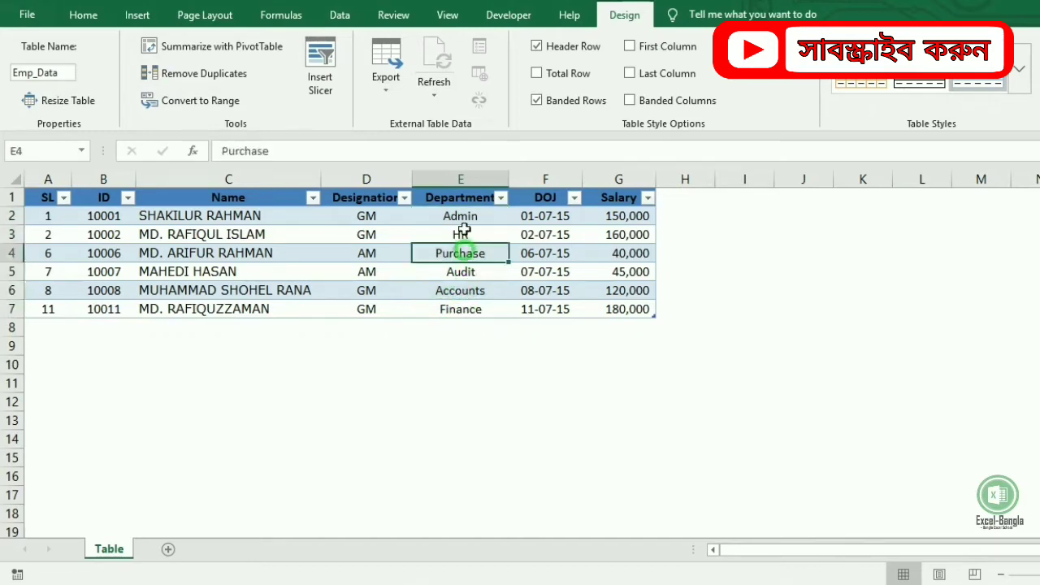
pyautogui.click(463, 233)
# Undo the duplicate removal in the employee table
pyautogui.hotkey('ctrl', 'z')
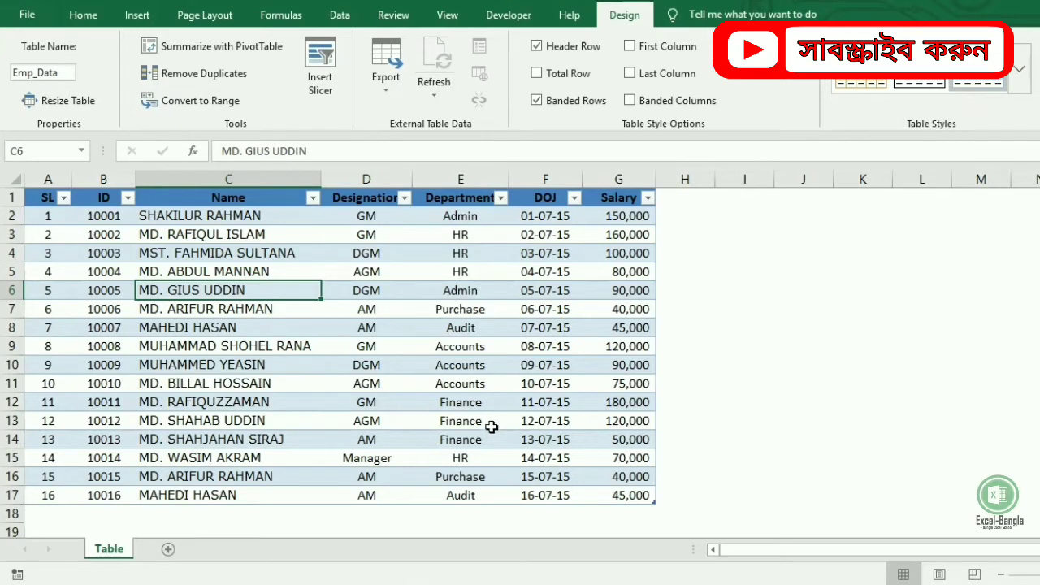
pyautogui.click(480, 386)
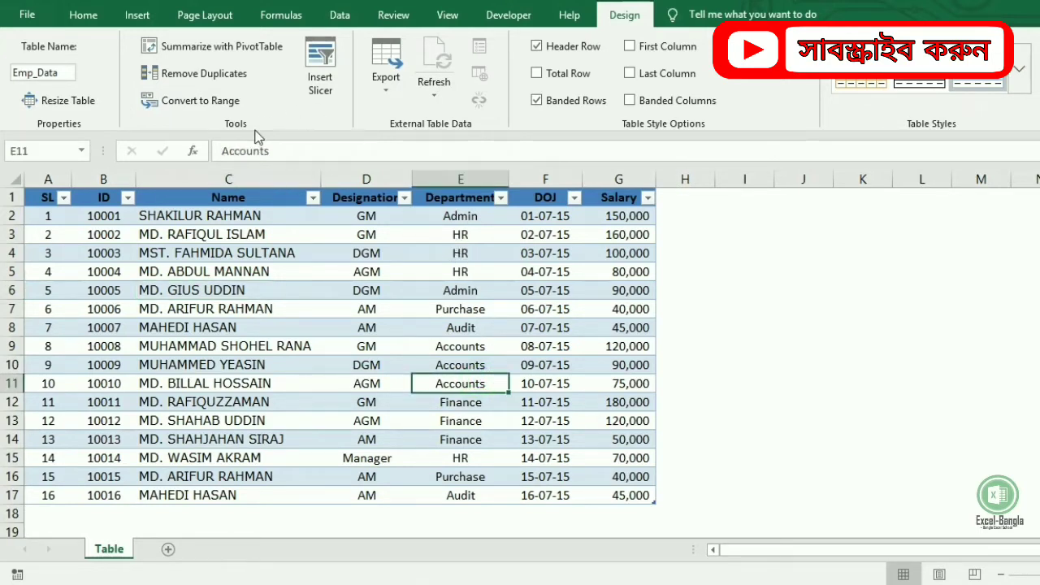
pyautogui.click(461, 291)
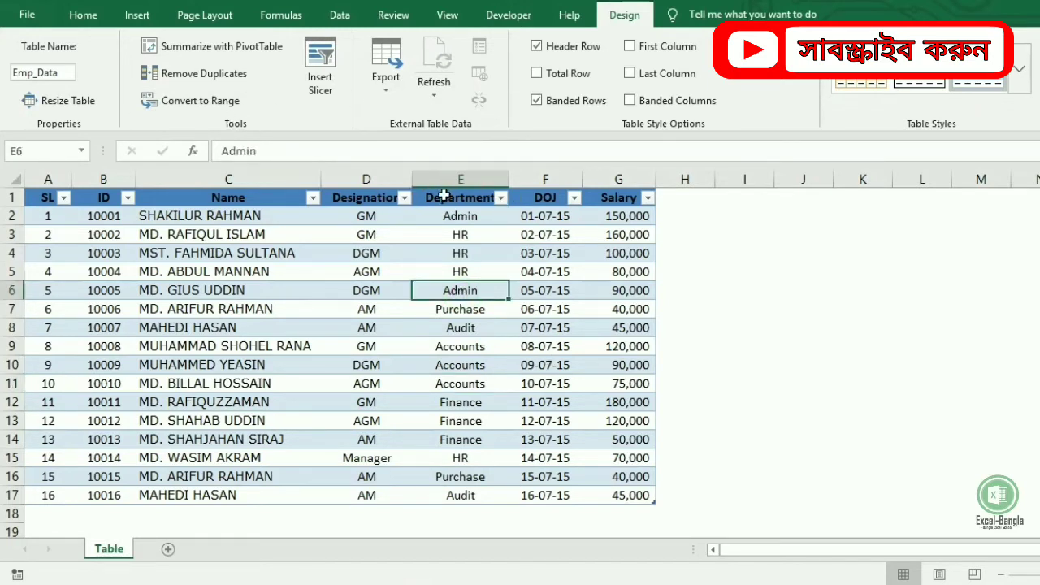
# Hide the table's header row and show it again, twice, to compare the effect
pyautogui.click(536, 47)
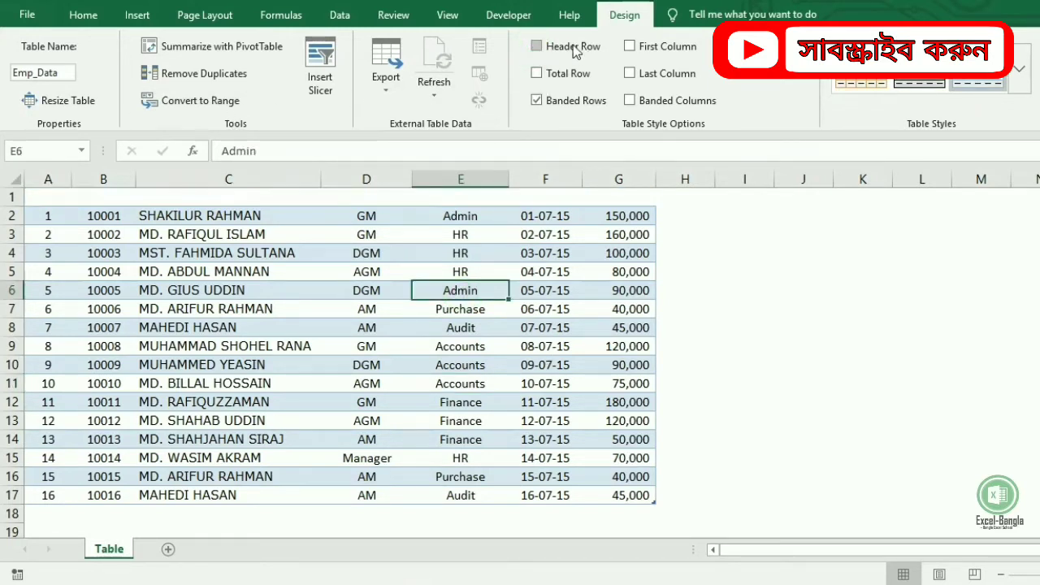
pyautogui.click(536, 47)
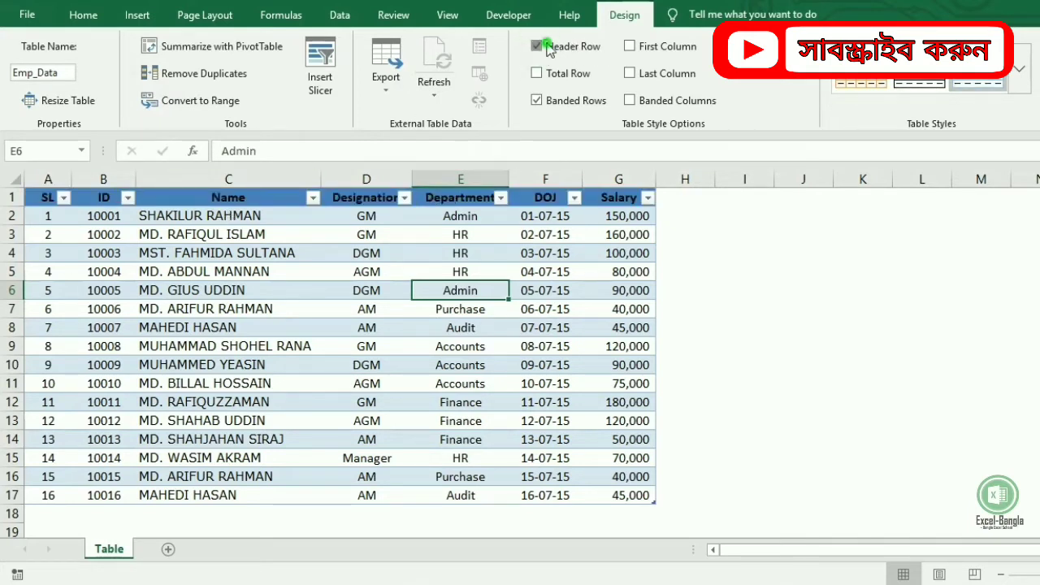
pyautogui.click(536, 46)
pyautogui.click(536, 47)
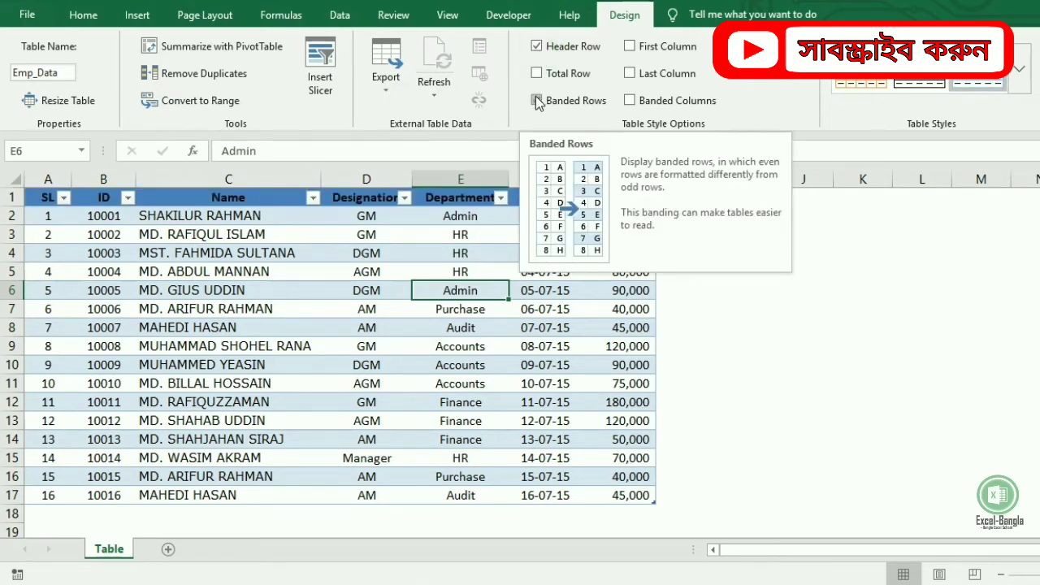
# Turn the table's banded rows off and on again, twice, to compare the effect
pyautogui.click(536, 101)
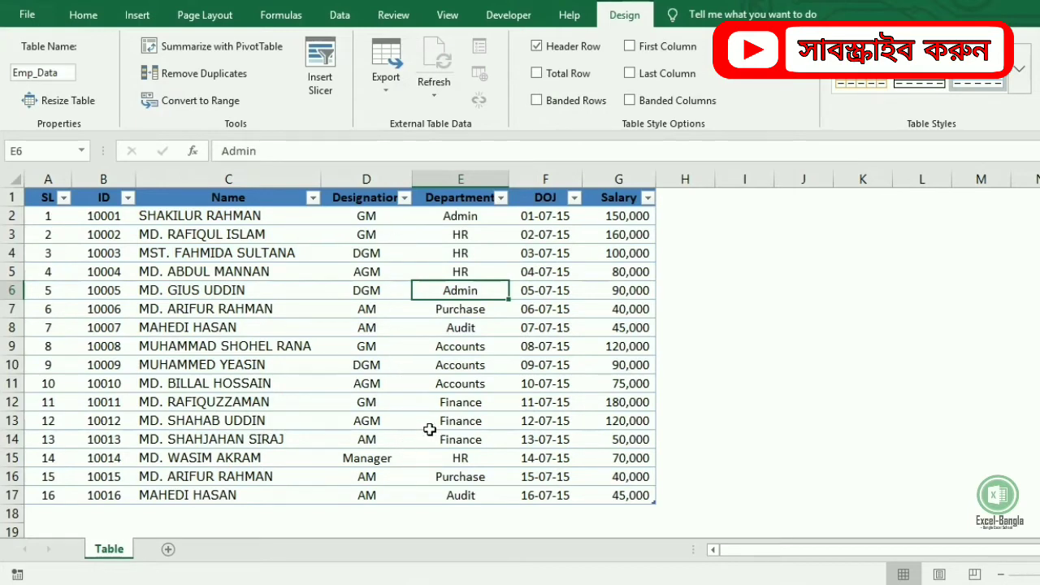
pyautogui.click(536, 101)
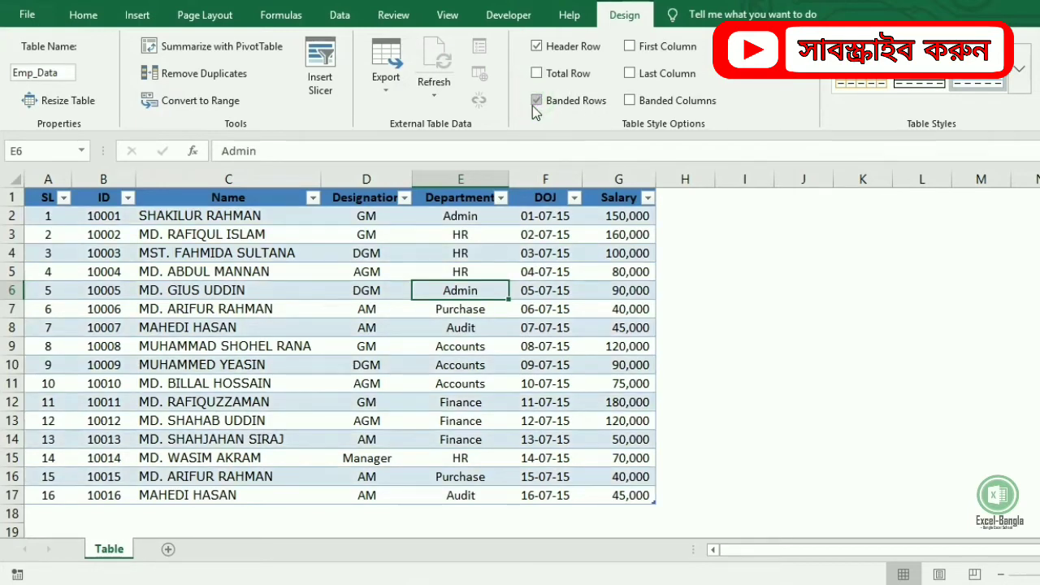
pyautogui.click(537, 100)
pyautogui.click(536, 101)
# Try the First Column and Last Column emphasis options one after the other, switching each off again
pyautogui.click(660, 46)
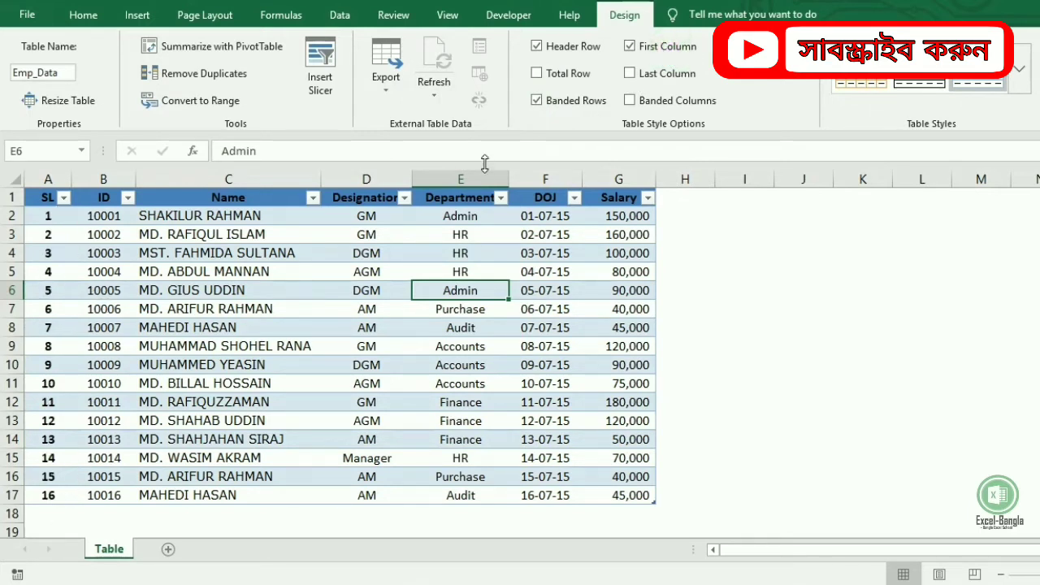
pyautogui.click(630, 48)
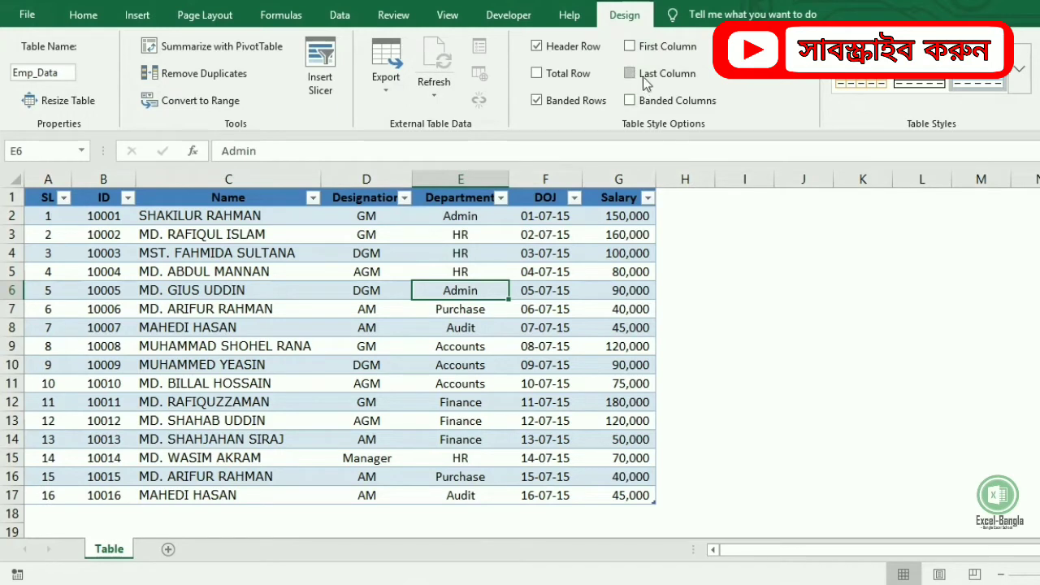
pyautogui.click(631, 74)
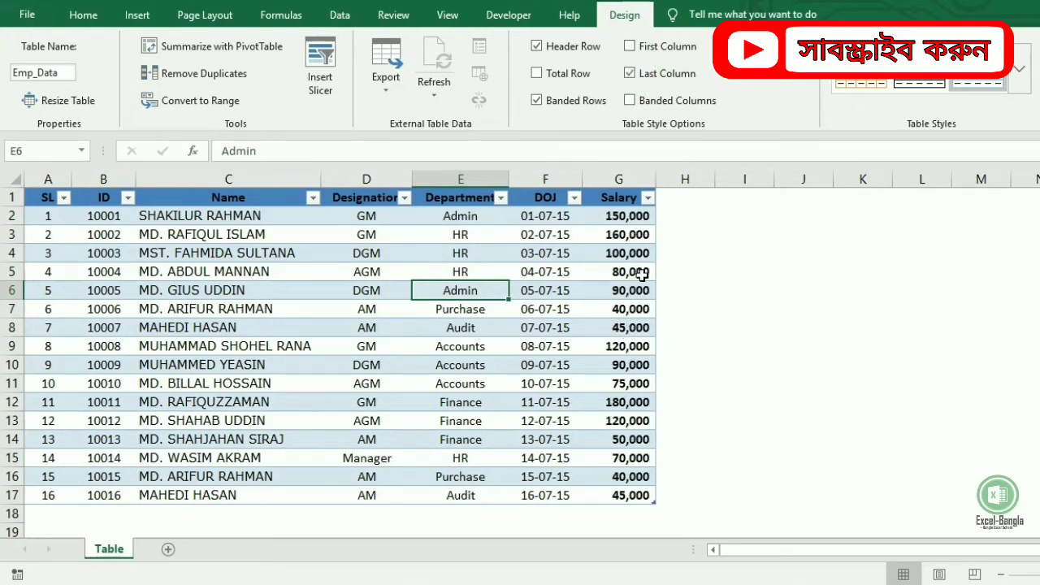
pyautogui.click(649, 73)
# Try banded columns on the employee table and switch them off again
pyautogui.click(676, 100)
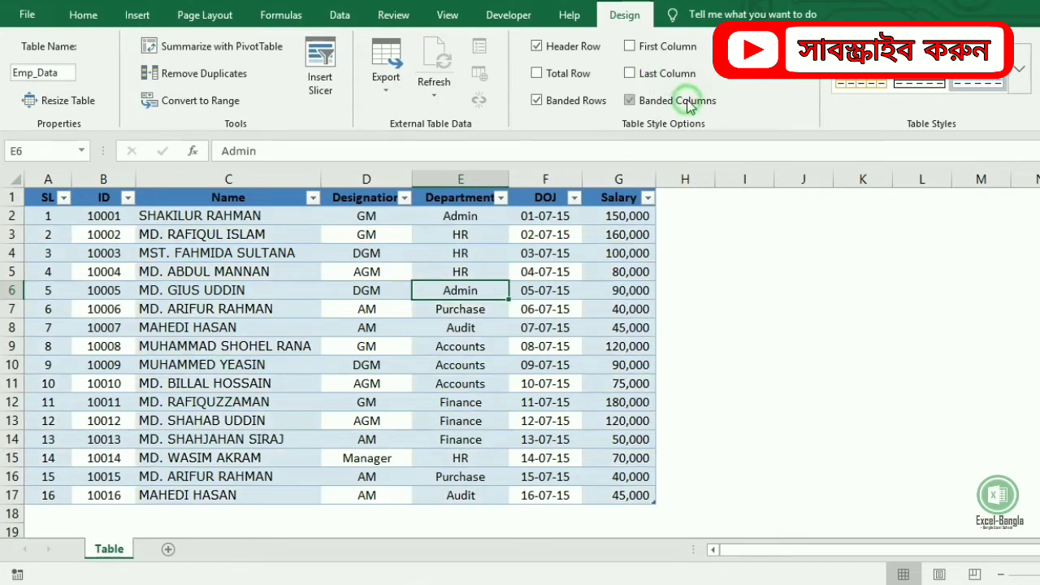
pyautogui.click(381, 439)
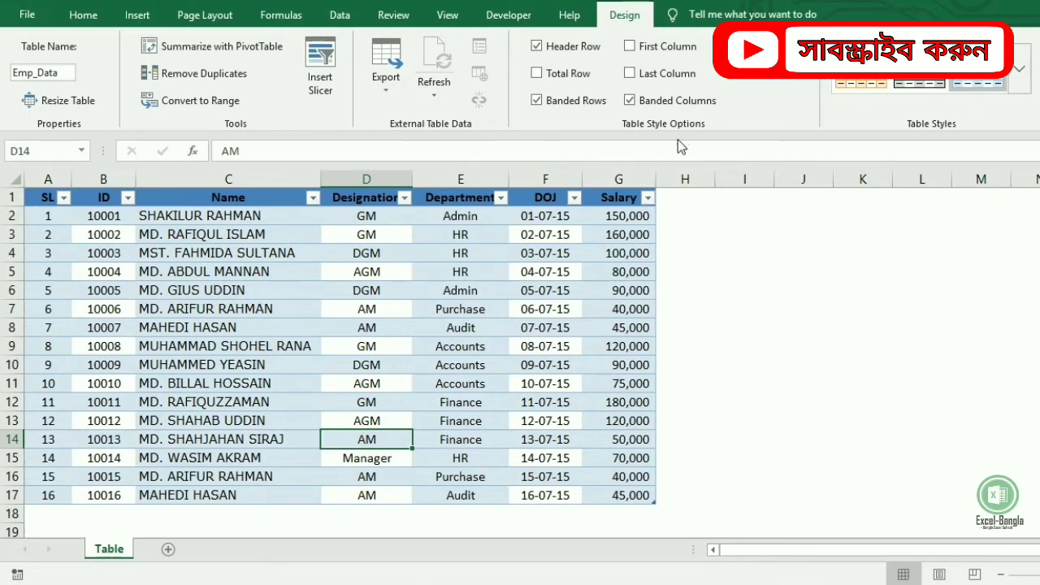
pyautogui.click(629, 100)
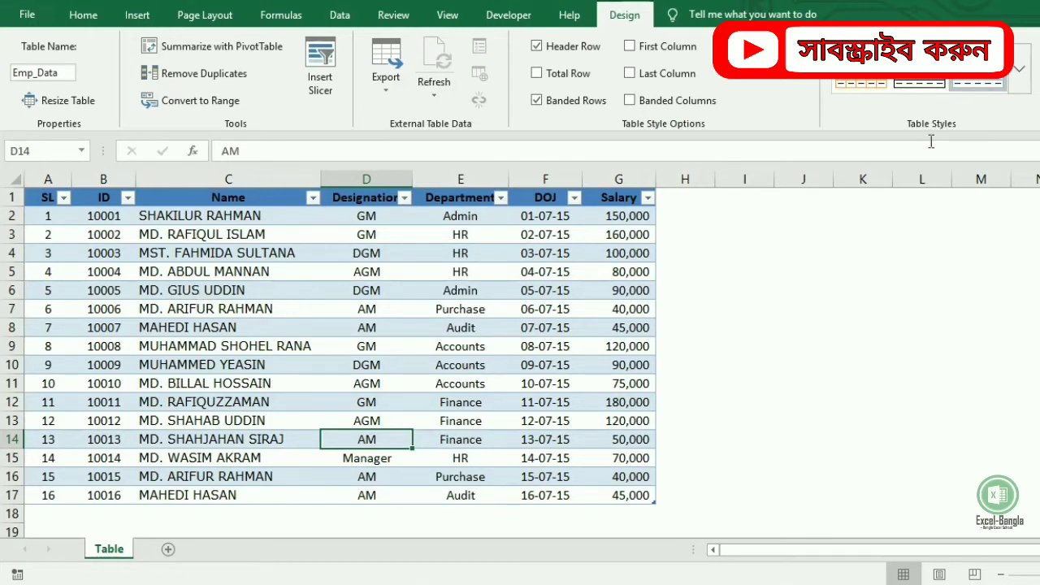
# Apply the table style with a solid black header and grey banded rows to the employee table
pyautogui.click(419, 218)
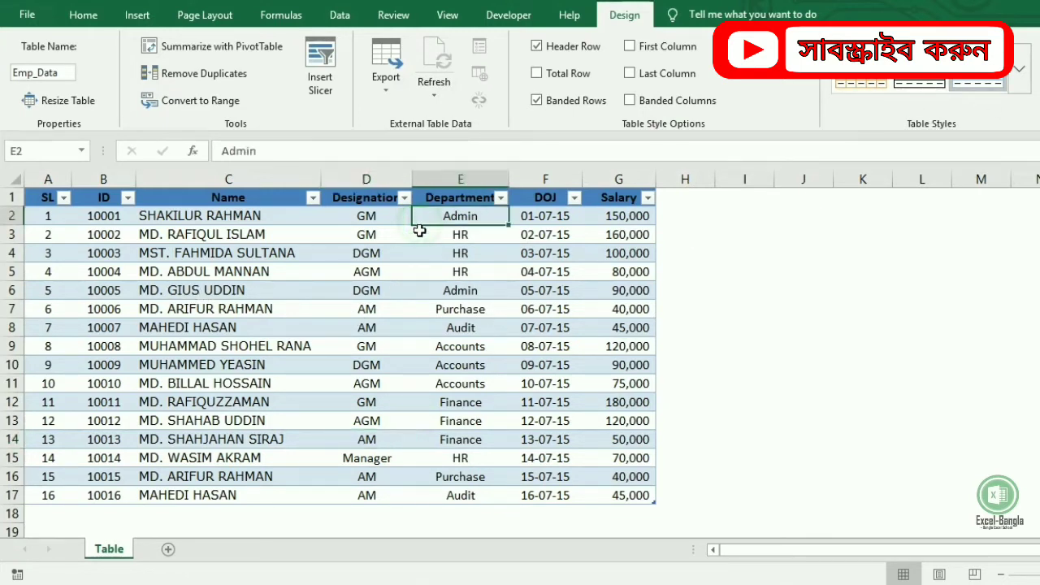
pyautogui.click(419, 235)
pyautogui.click(418, 252)
pyautogui.click(419, 271)
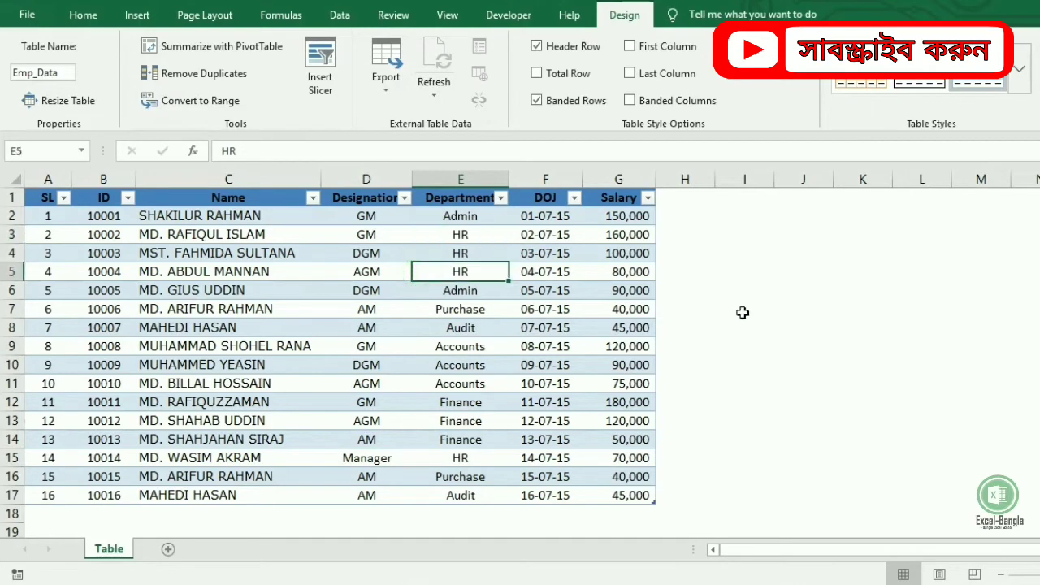
pyautogui.click(920, 84)
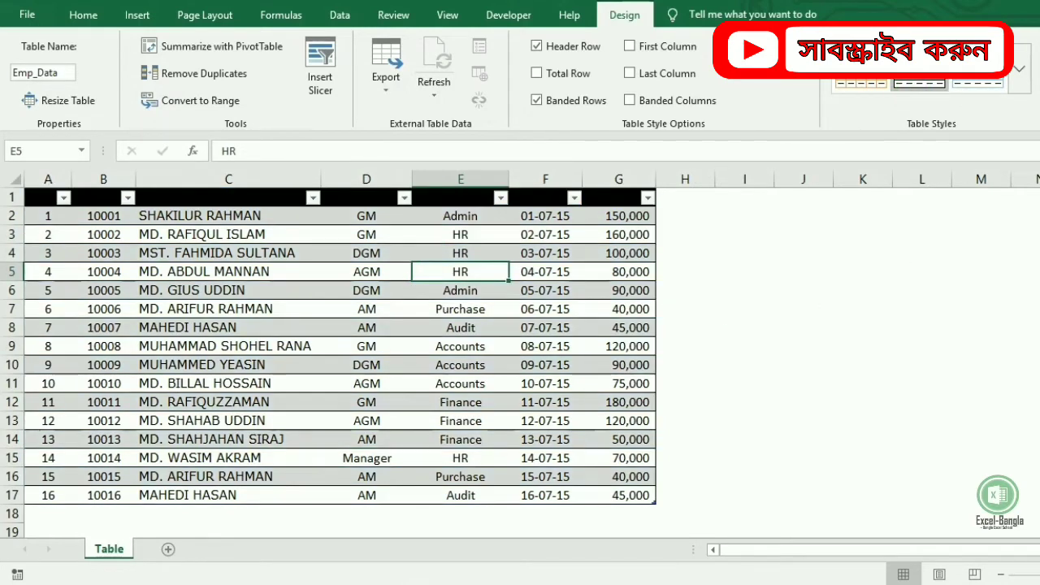
# Change the employee table to the light blue banded style without vertical gridlines
pyautogui.click(1022, 77)
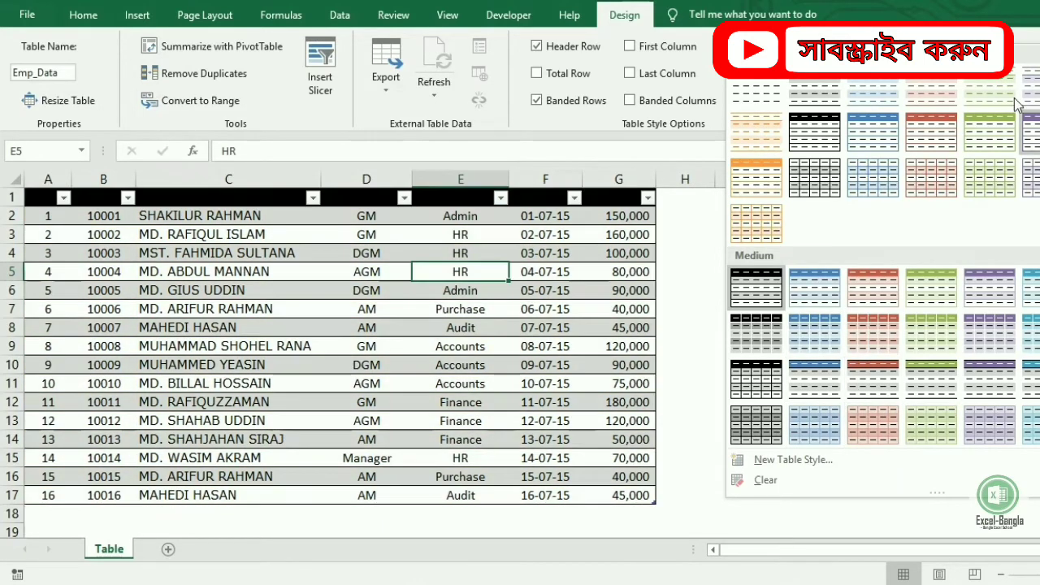
pyautogui.click(860, 97)
pyautogui.click(391, 365)
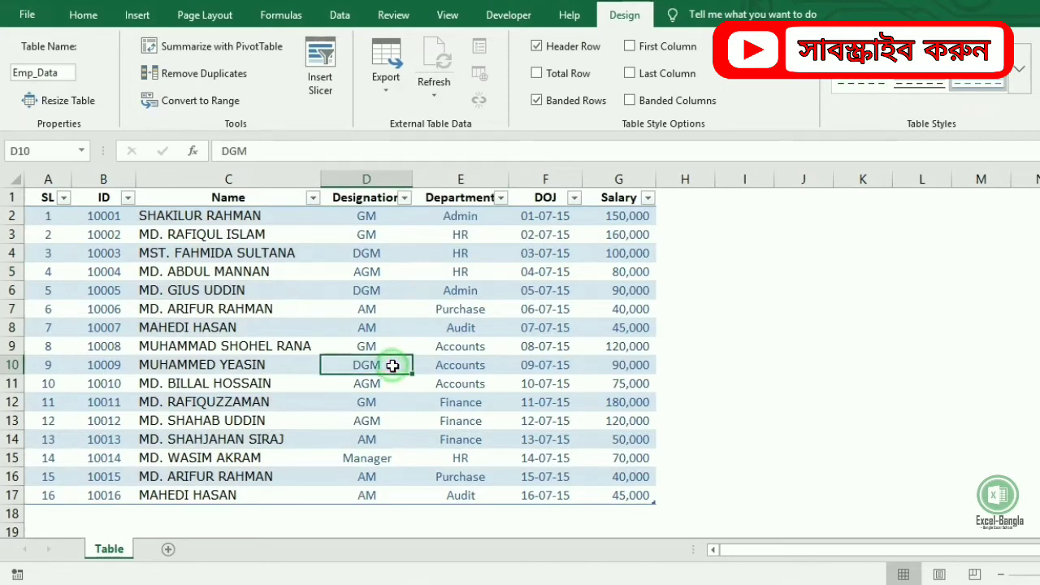
# Apply the light blue table style with gridlines around every cell to the employee table
pyautogui.click(1025, 69)
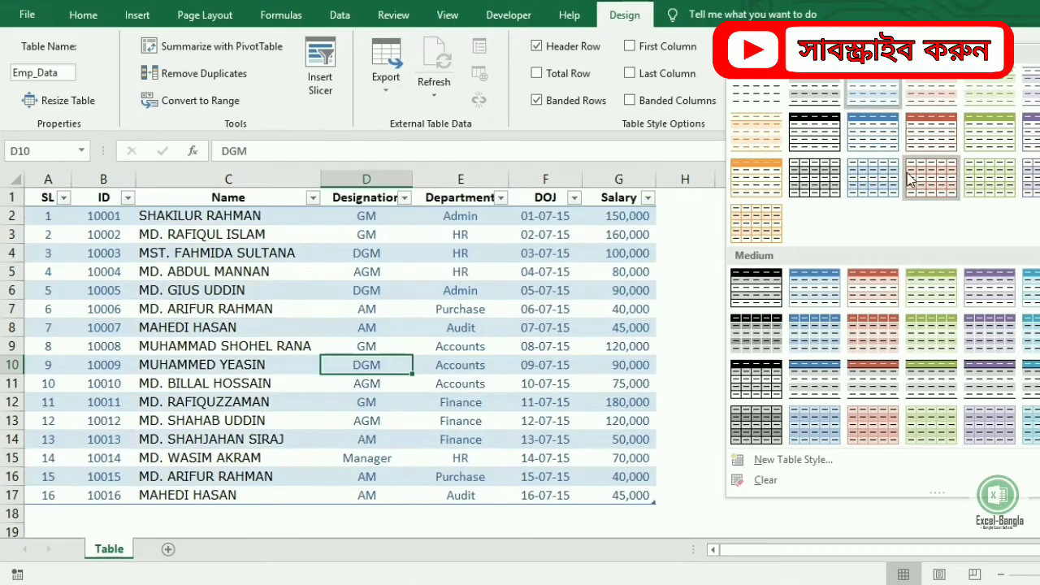
pyautogui.click(882, 180)
pyautogui.click(367, 383)
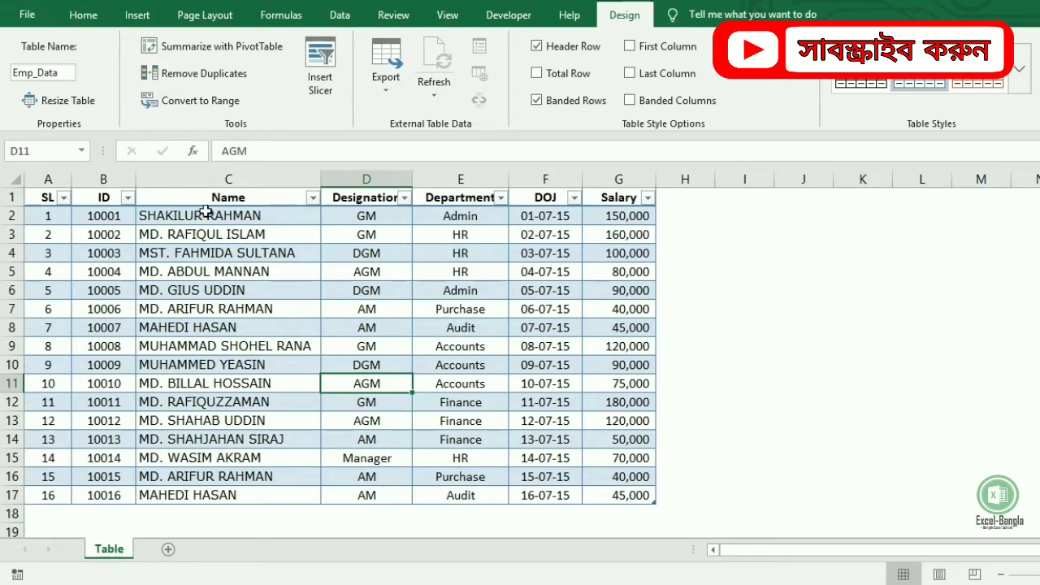
# Extend the employee table by three columns through column J, keeping its last row at 17, and check the new headers
pyautogui.click(267, 292)
pyautogui.scroll(-2, 506, 377)
pyautogui.scroll(2, 544, 383)
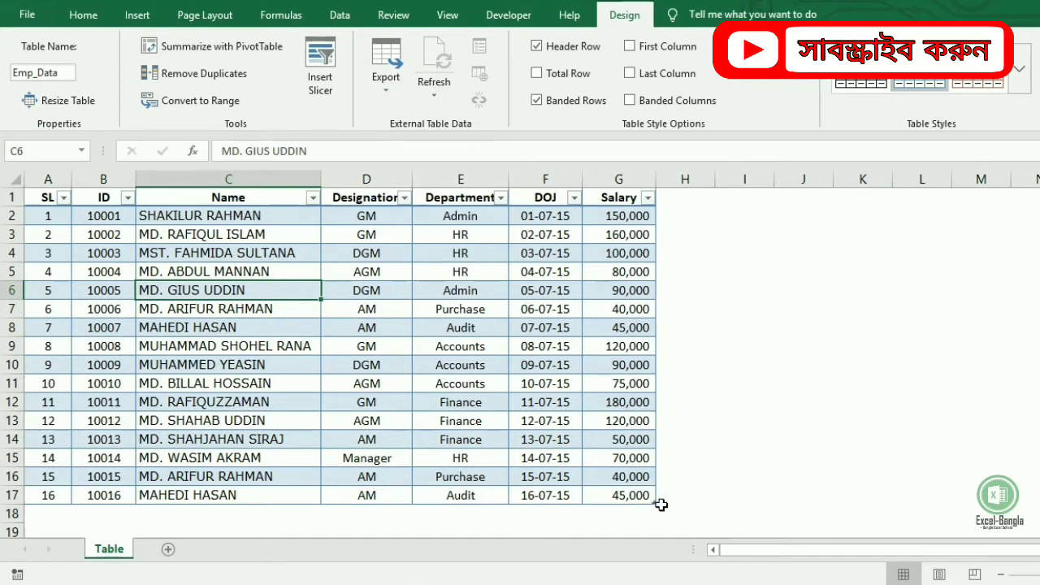
pyautogui.moveTo(654, 503); pyautogui.dragTo(824, 483)
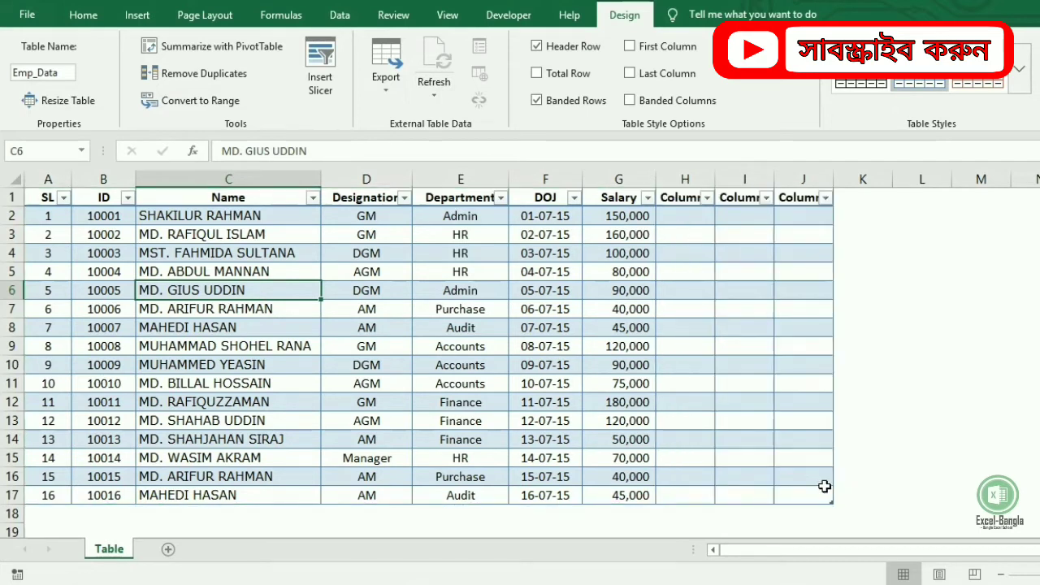
pyautogui.click(756, 287)
pyautogui.click(691, 208)
pyautogui.click(739, 198)
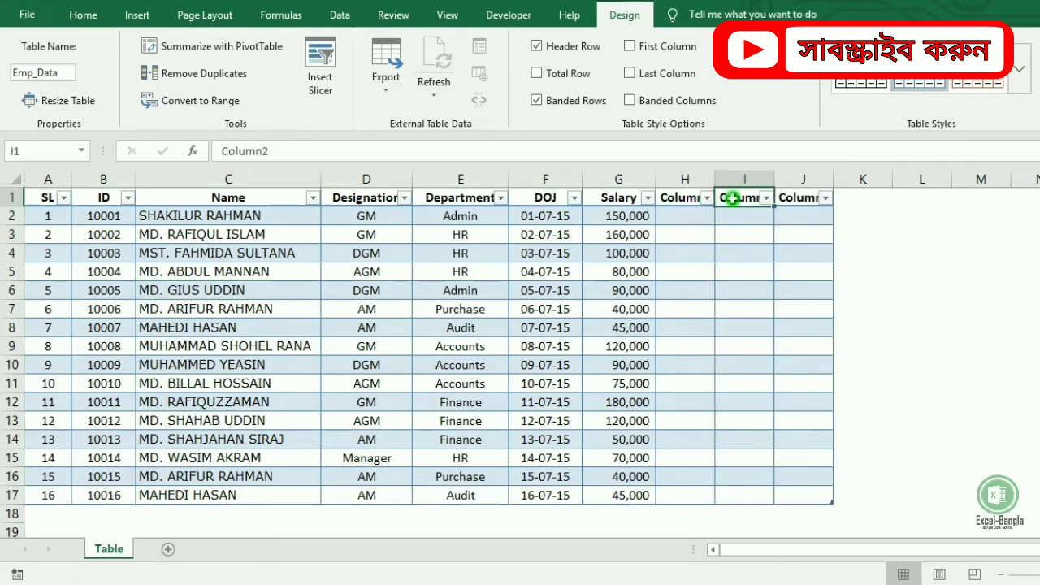
# Inspect the Salary header and the added headers in H1:J1, and undo the employee table's extension to columns H to J
pyautogui.click(802, 199)
pyautogui.click(622, 197)
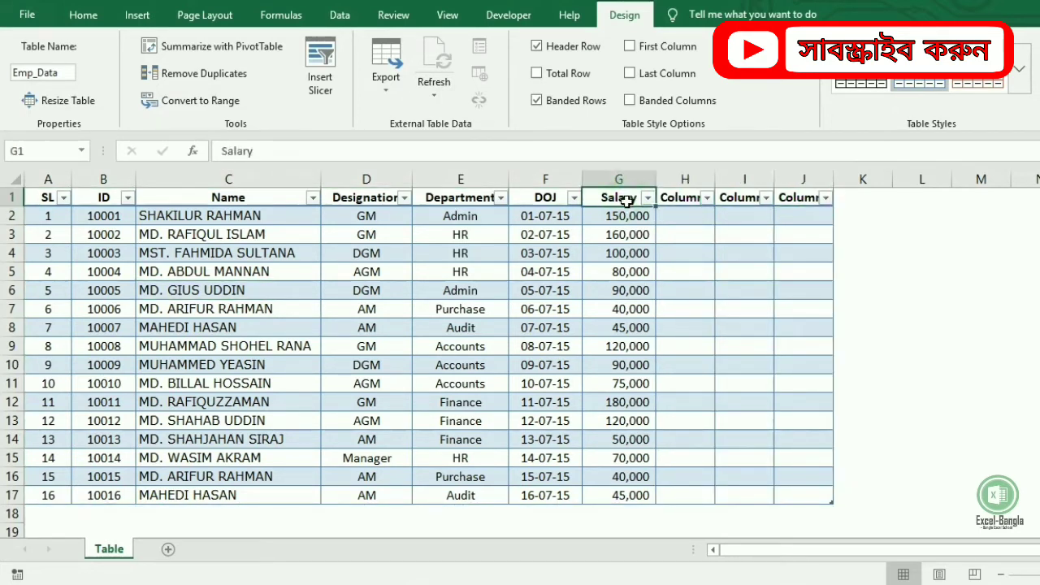
pyautogui.click(685, 200)
pyautogui.click(741, 197)
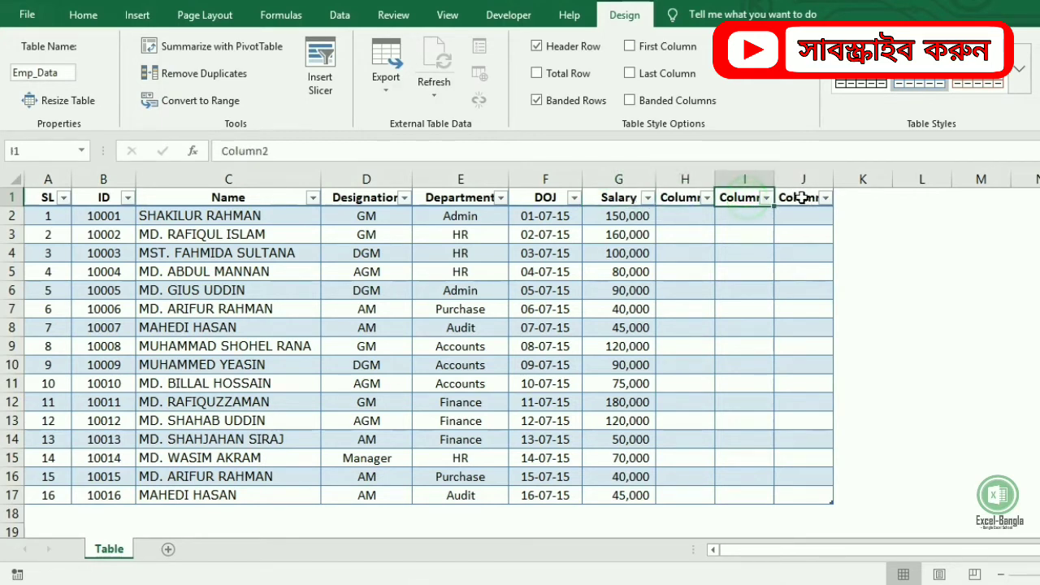
pyautogui.click(796, 197)
pyautogui.click(685, 197)
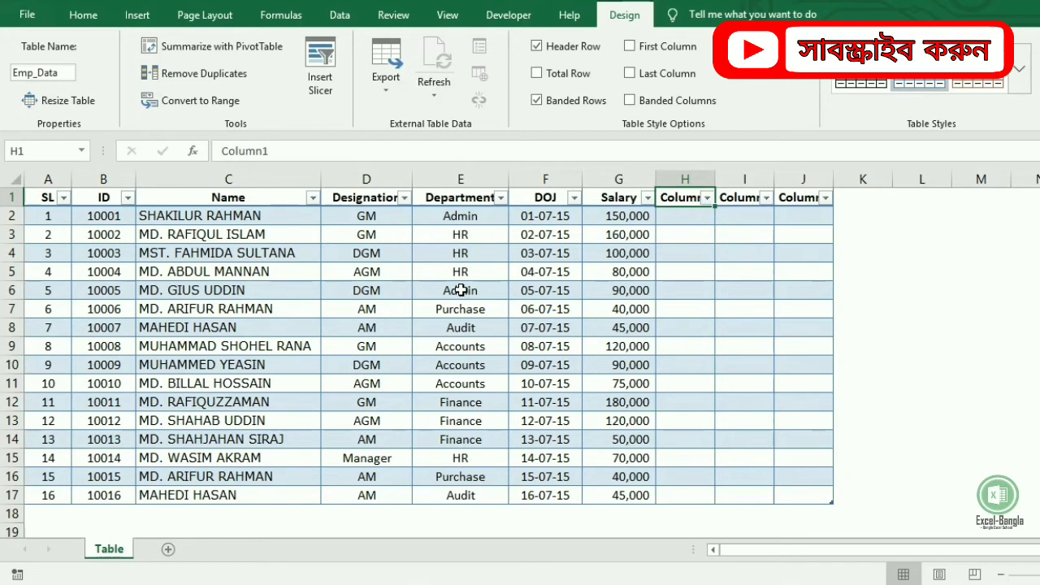
pyautogui.click(407, 308)
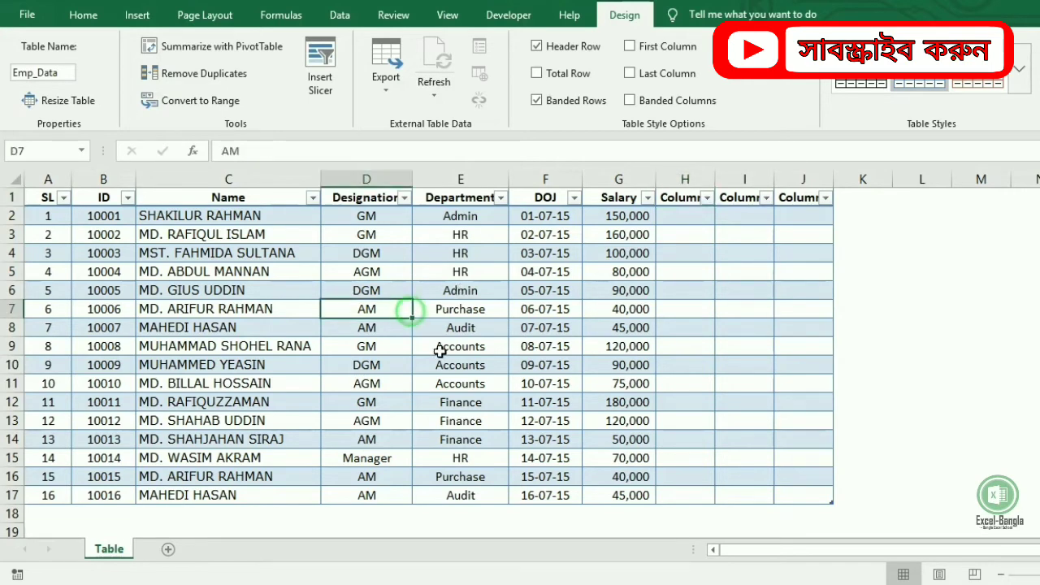
pyautogui.hotkey('ctrl', 'z')
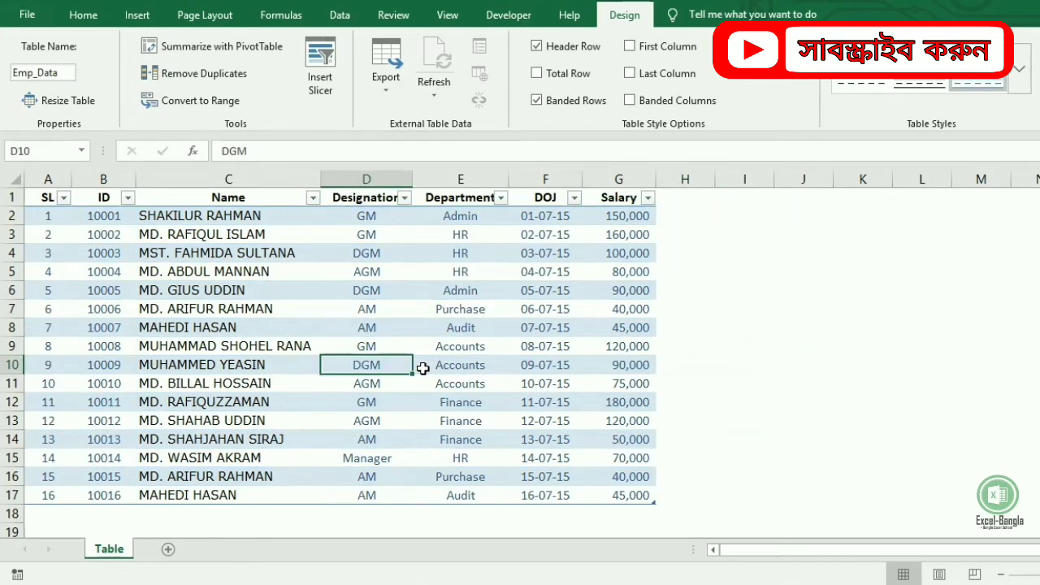
pyautogui.hotkey('ctrl', 'z')
pyautogui.click(422, 368)
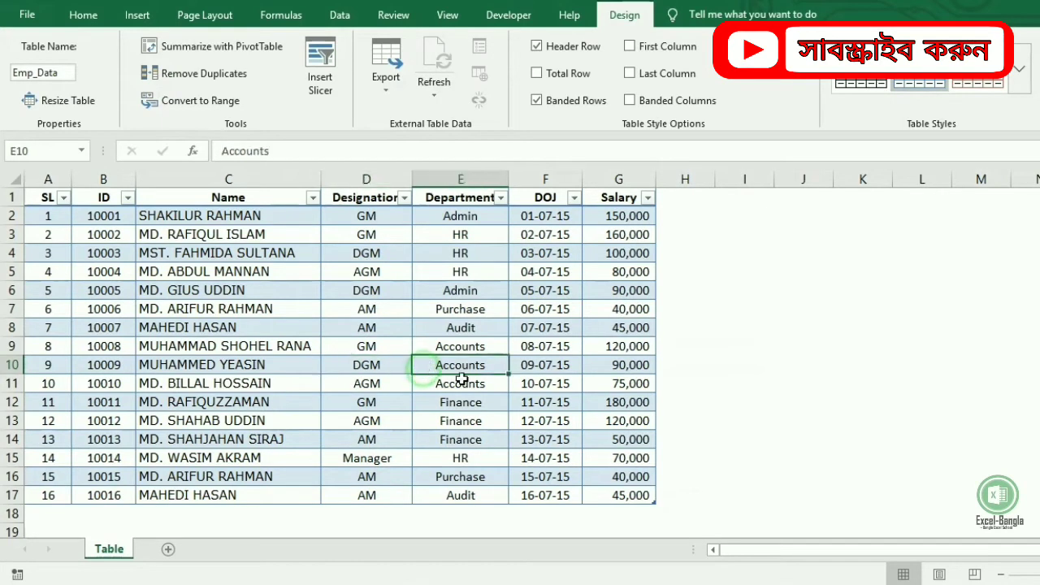
# Filter the employee table's Department column to show only Audit records
pyautogui.click(501, 197)
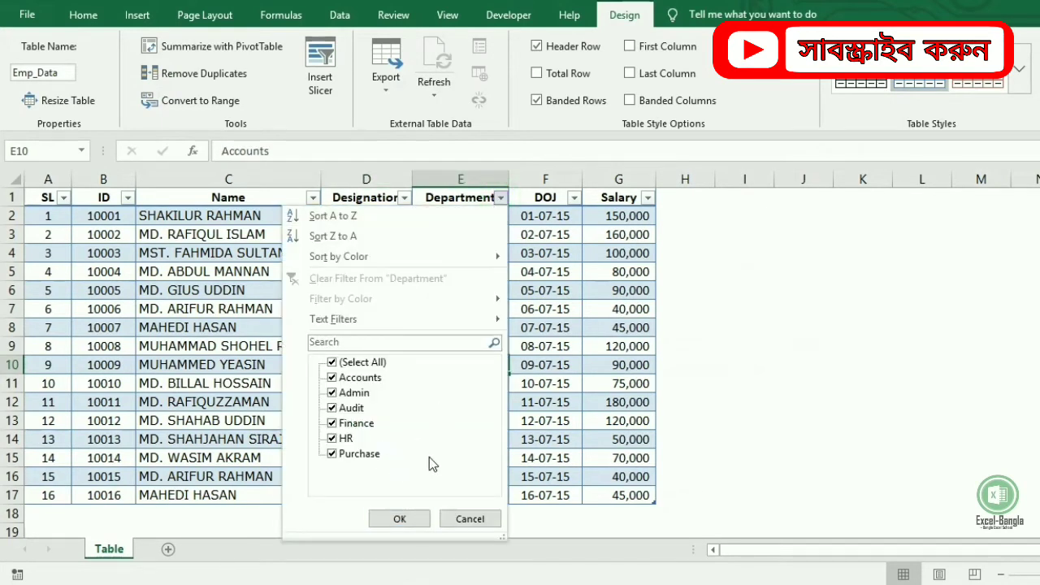
pyautogui.click(331, 361)
pyautogui.click(331, 407)
pyautogui.click(400, 518)
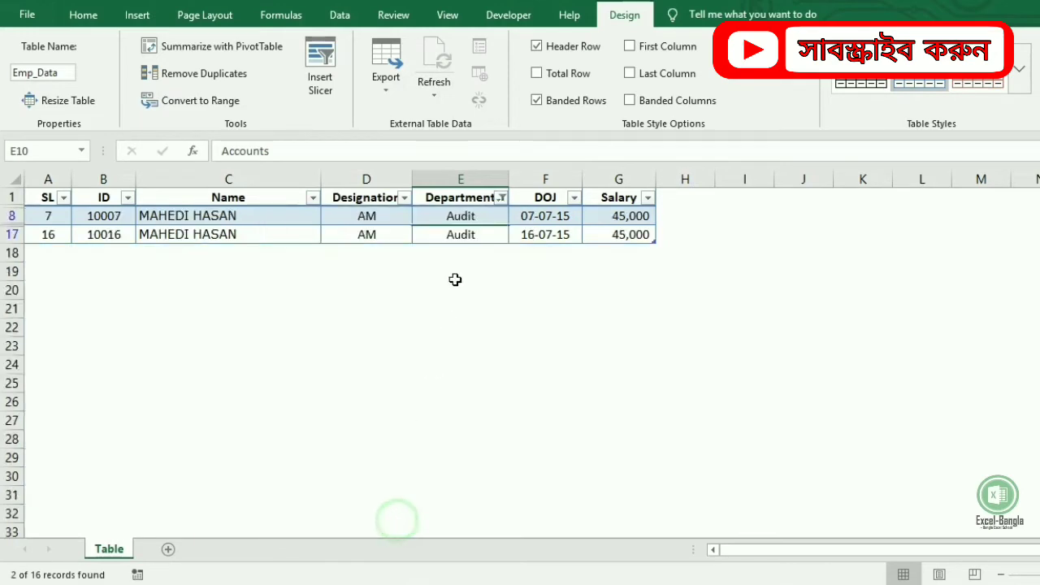
# Change the Department filter to show only HR records
pyautogui.click(501, 198)
pyautogui.click(341, 362)
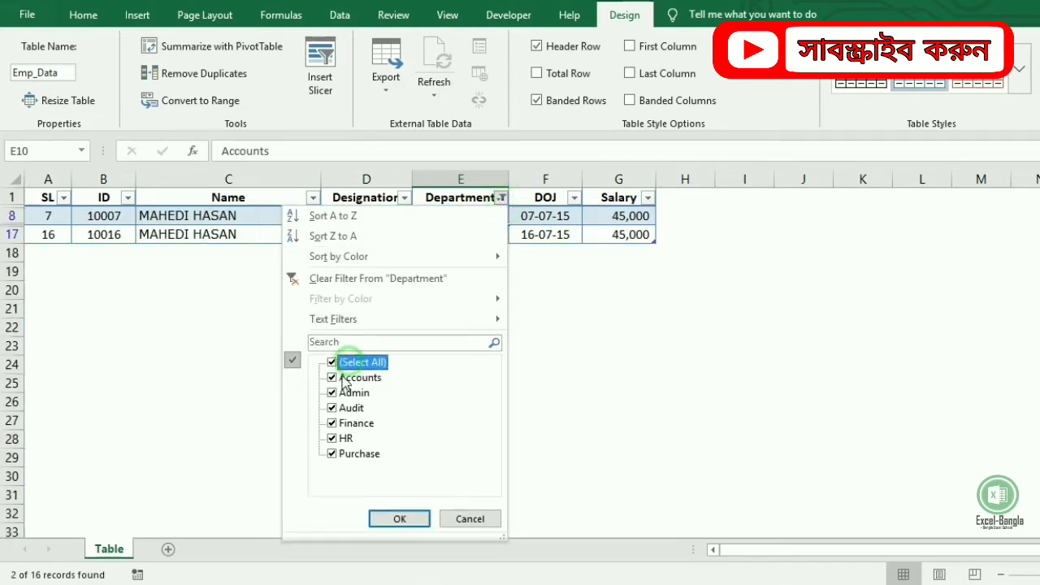
pyautogui.click(332, 362)
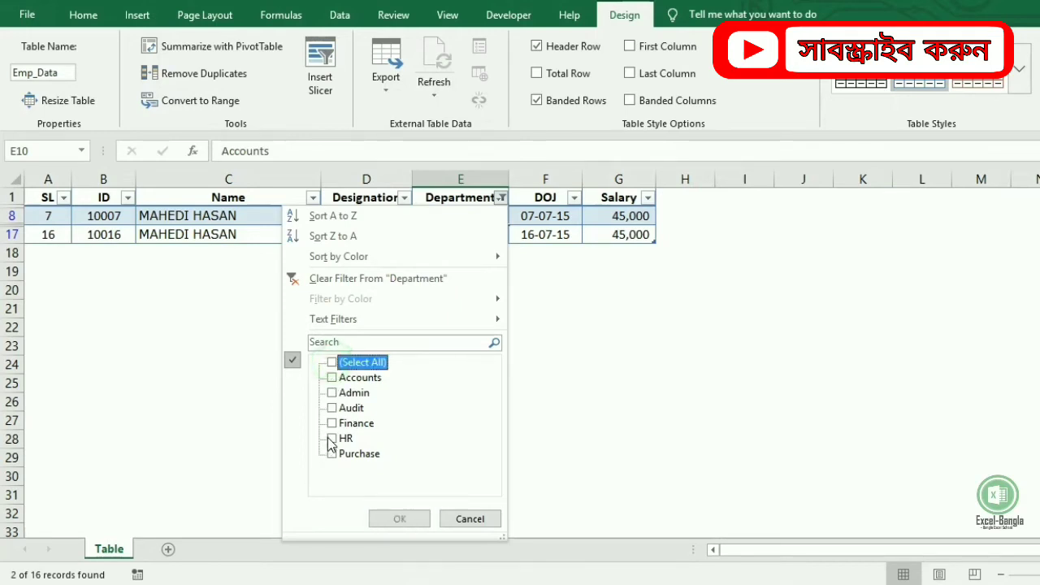
pyautogui.click(331, 438)
pyautogui.click(399, 518)
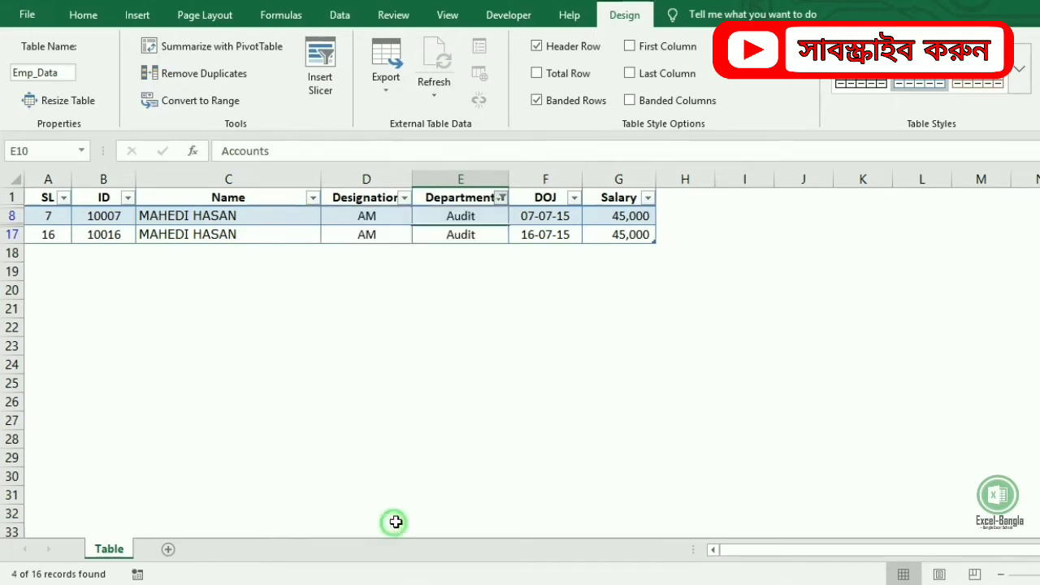
# Reset the Department filter to include all departments, restoring every employee record
pyautogui.click(502, 198)
pyautogui.click(349, 363)
pyautogui.click(415, 519)
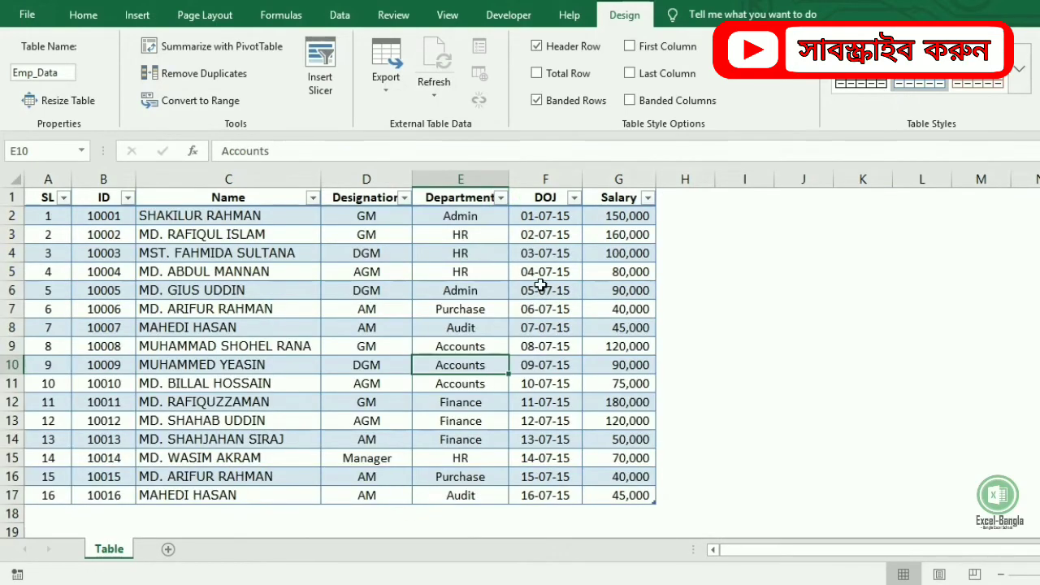
pyautogui.click(565, 329)
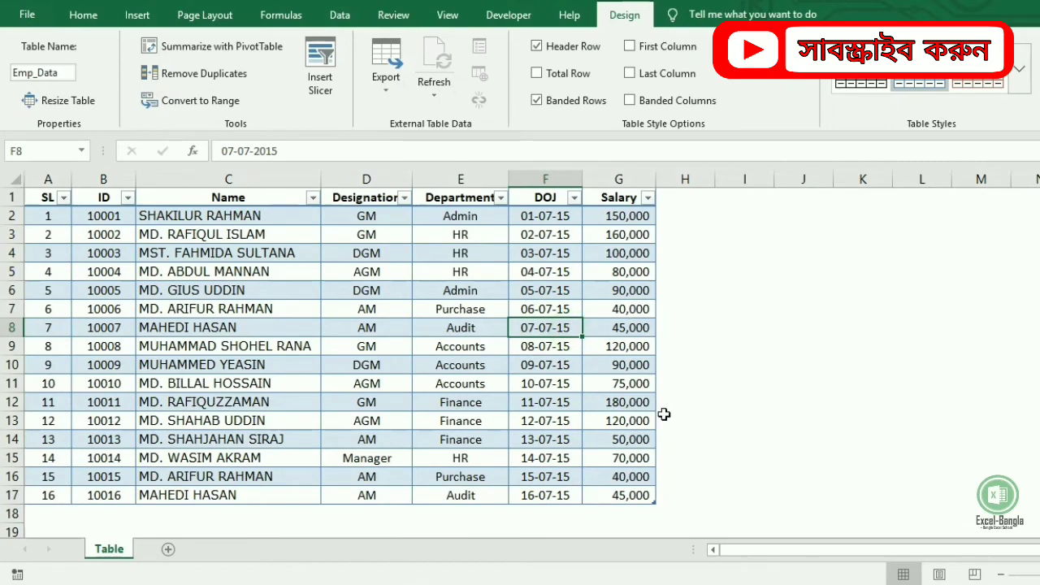
# Sum the table's Salary column in cell I3 with the structured formula =SUM(Emp_Data[Salary]) and check the formula
pyautogui.click(770, 235)
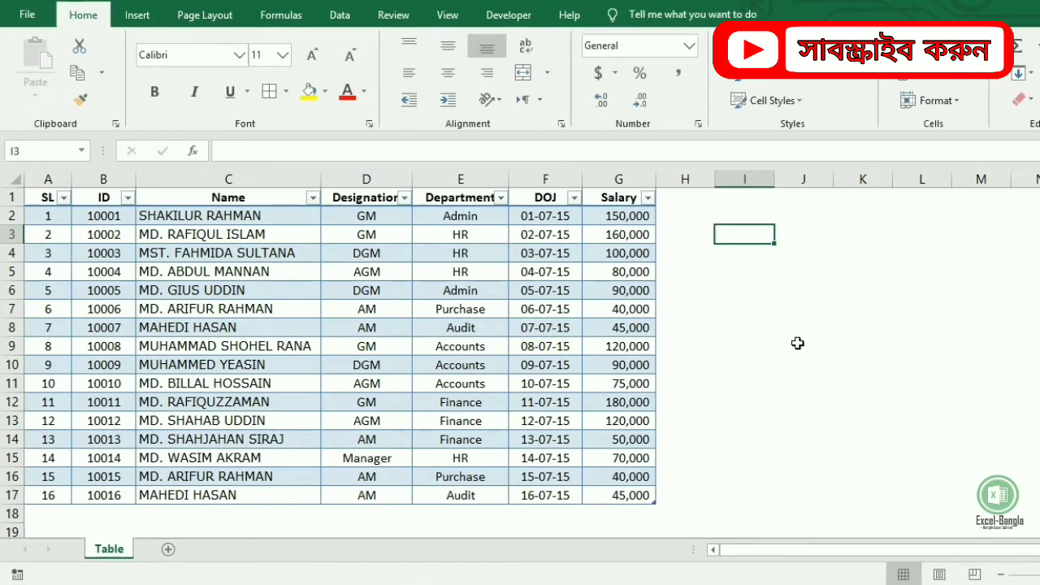
pyautogui.write('=')
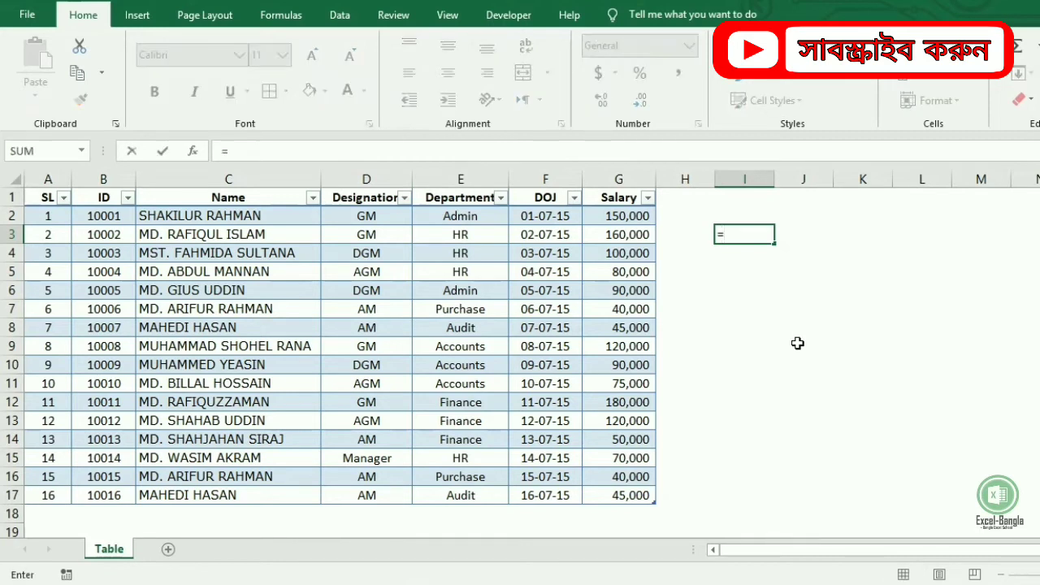
pyautogui.write('sum')
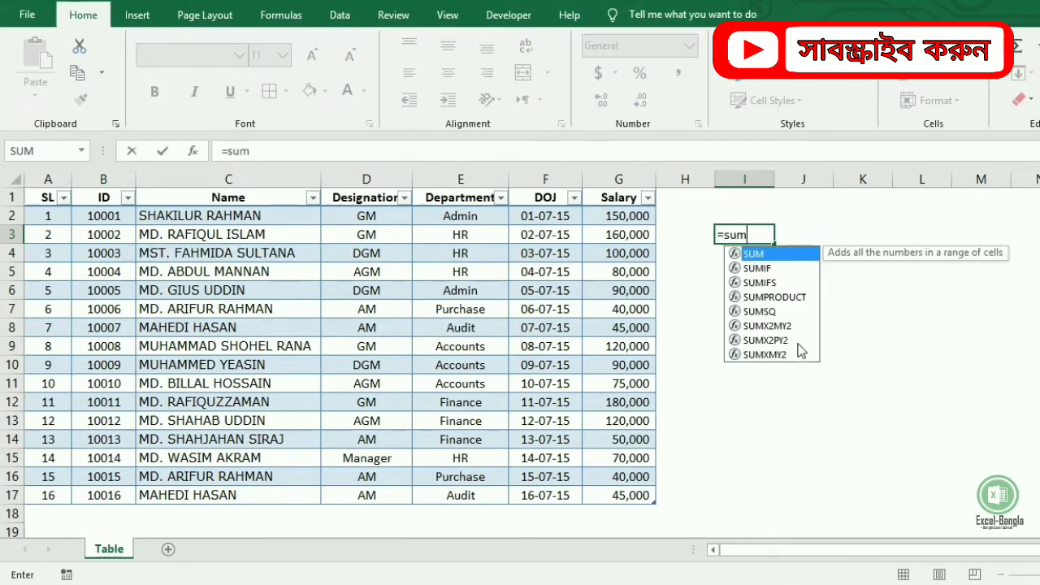
pyautogui.write('(')
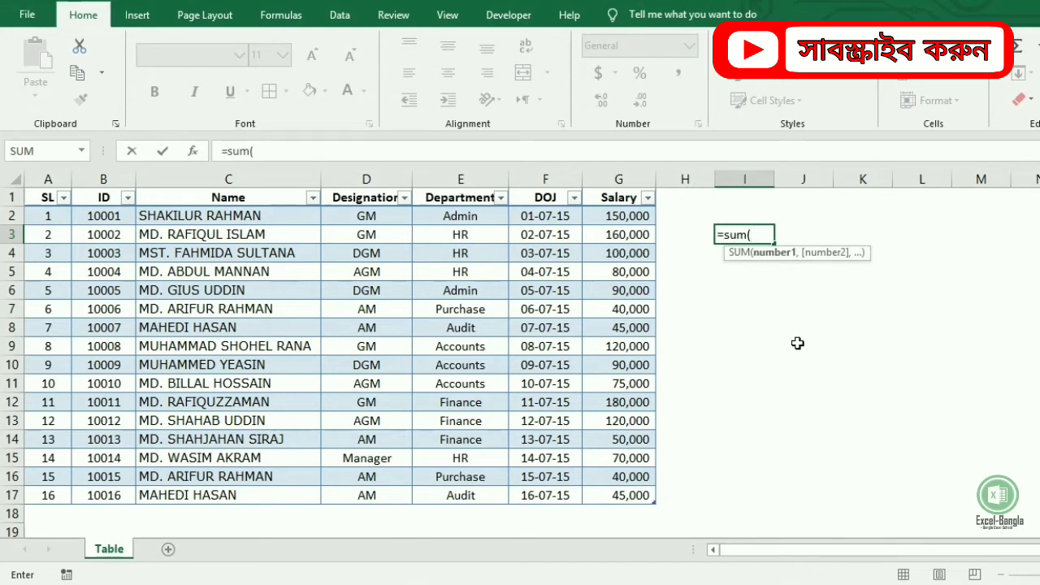
pyautogui.moveTo(633, 216); pyautogui.dragTo(639, 500)
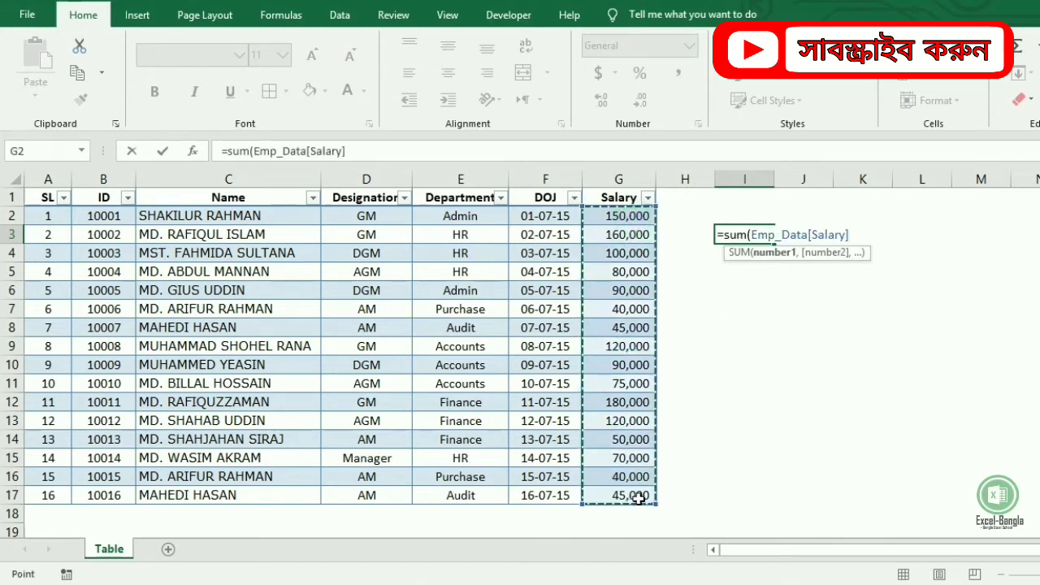
pyautogui.write(')')
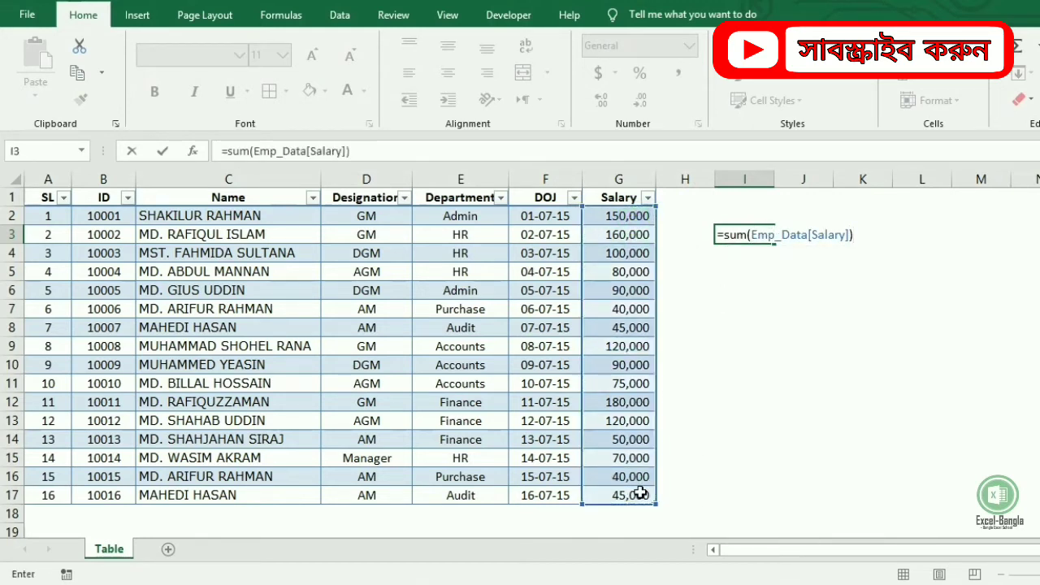
pyautogui.press('Return')
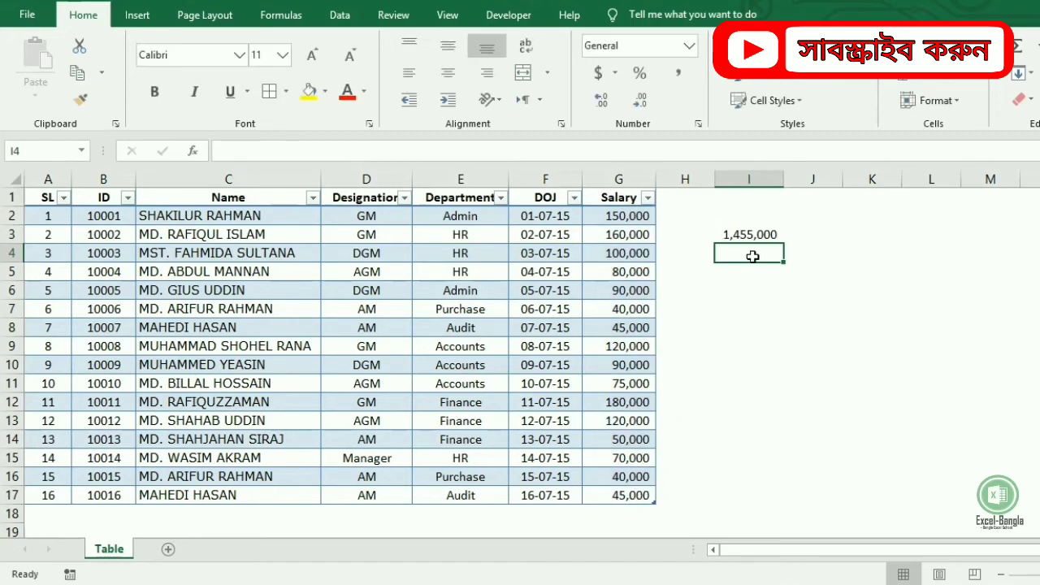
pyautogui.click(764, 235)
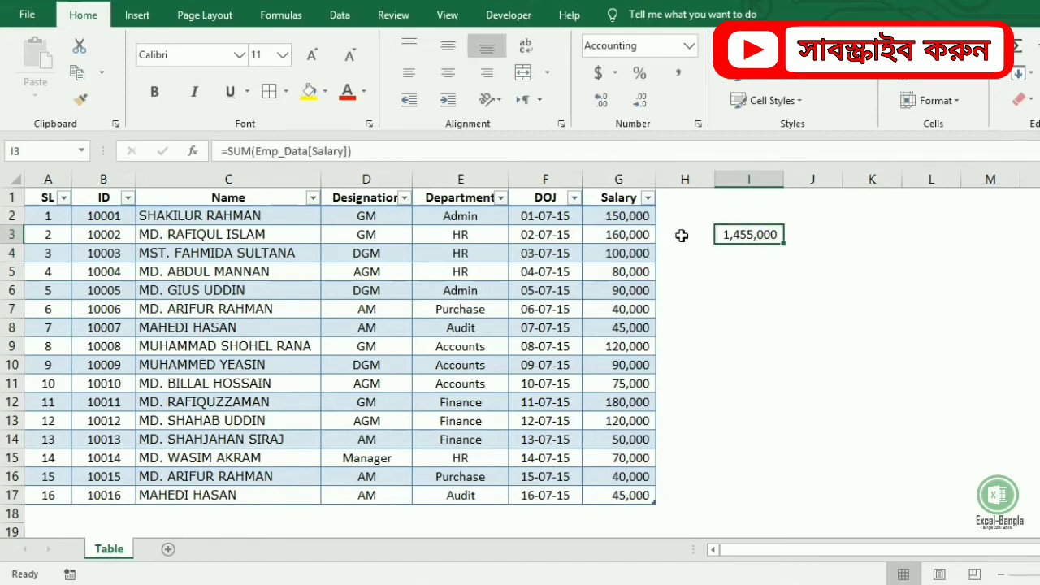
# Start a new record in row 18 directly below the table with SL 17, the employee's ID and the employee's name
pyautogui.click(58, 513)
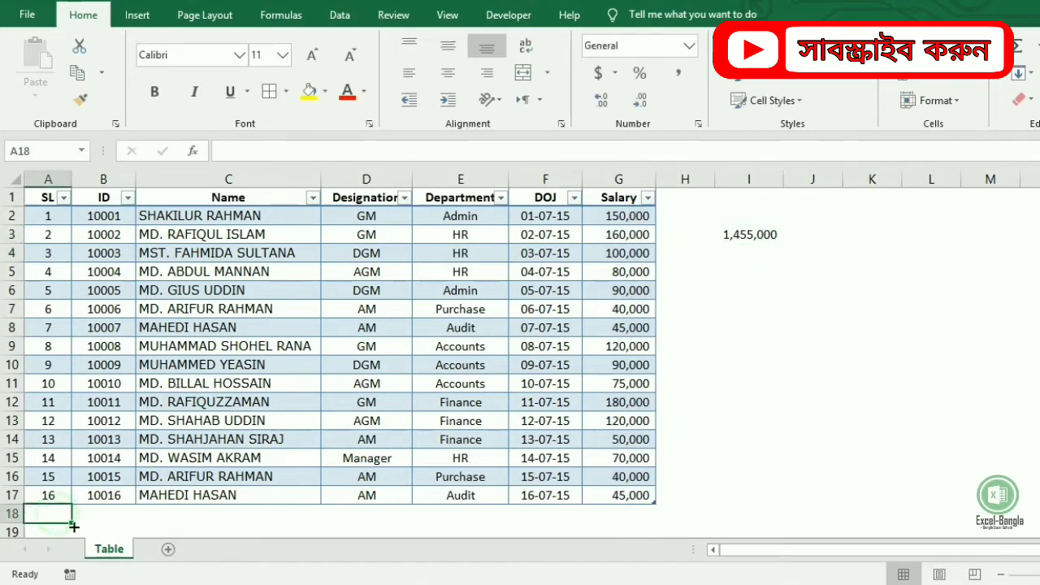
pyautogui.write('17')
pyautogui.press('Tab')
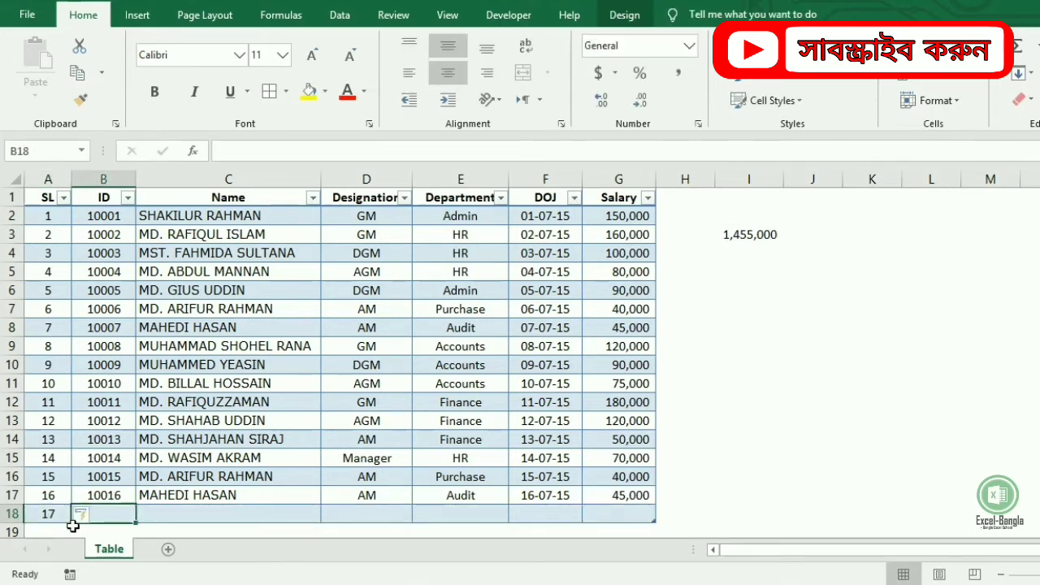
pyautogui.write('1817')
pyautogui.press('Tab')
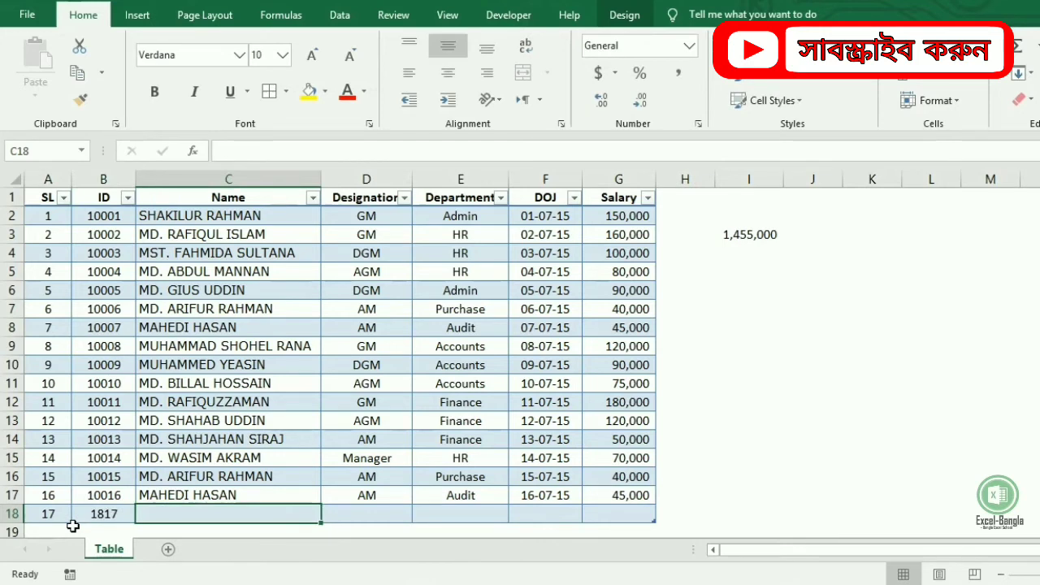
pyautogui.write('Fahad')
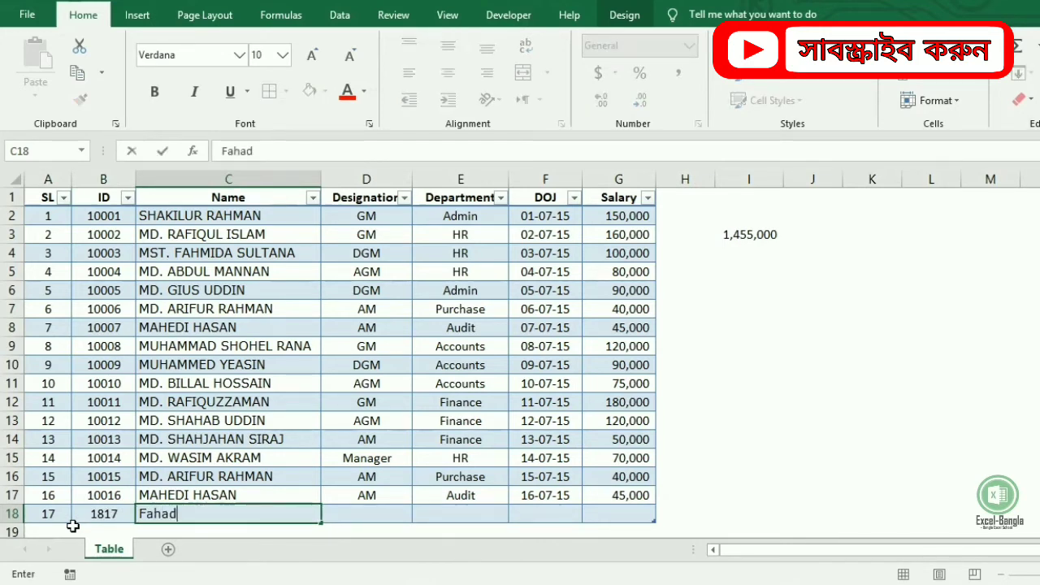
pyautogui.press('Tab')
# Complete the row 18 record with designation Am, department HR, joining date 14-03-2020 and salary 50000
pyautogui.write('Am')
pyautogui.press('Tab')
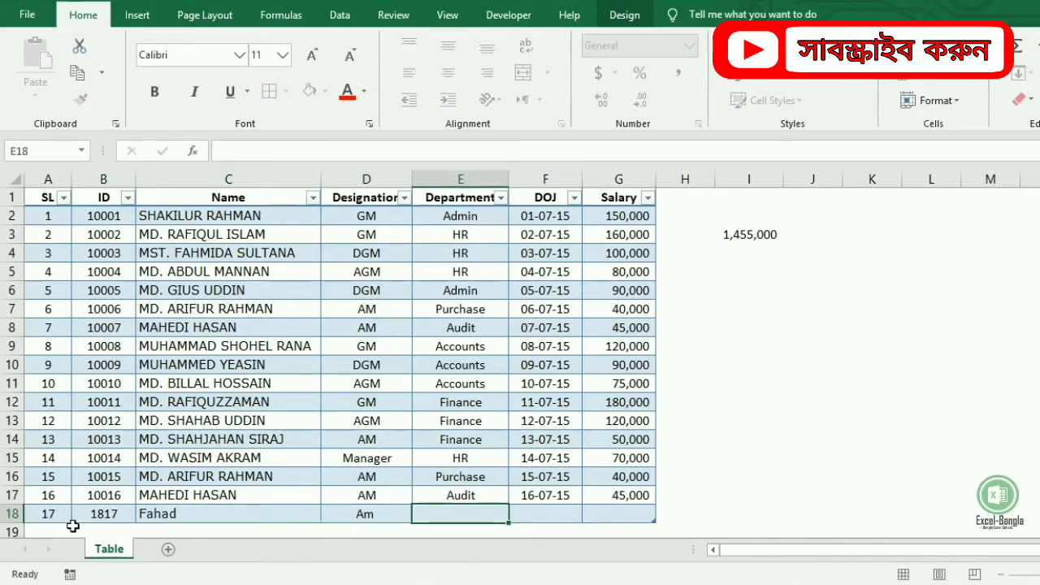
pyautogui.write('HR')
pyautogui.press('Tab')
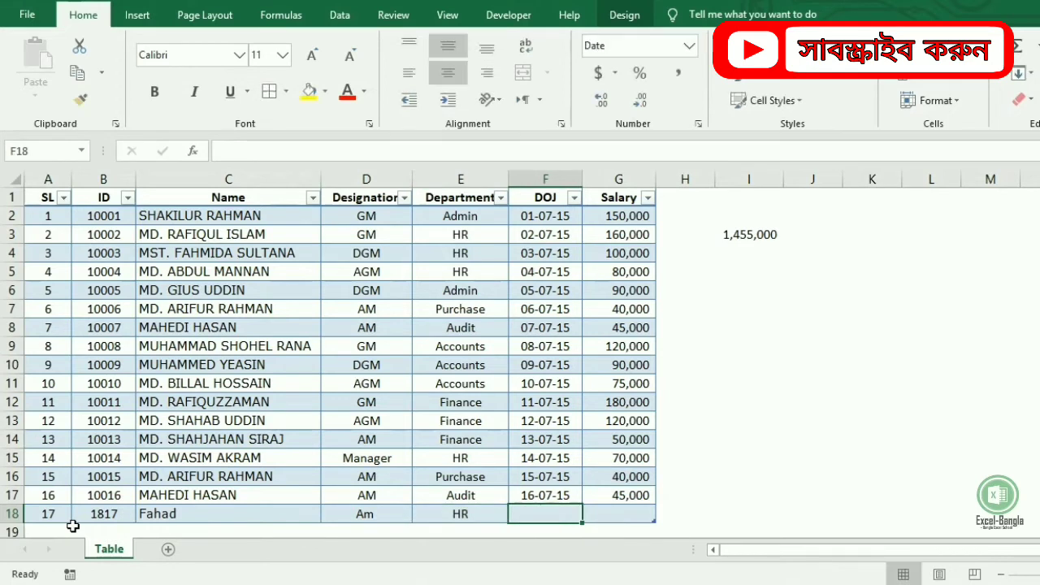
pyautogui.write('14-03-2020')
pyautogui.press('Tab')
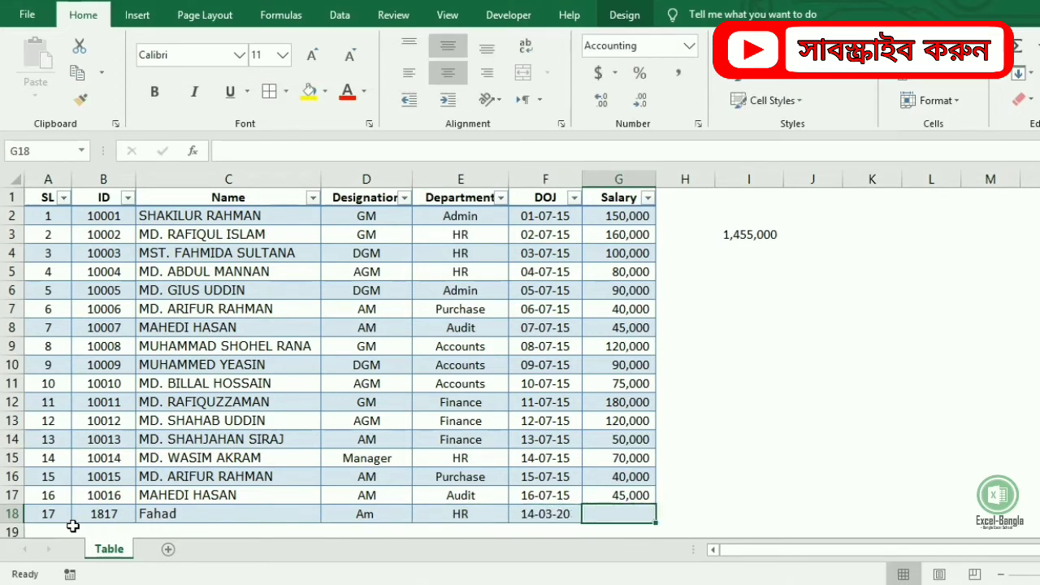
pyautogui.write('50000')
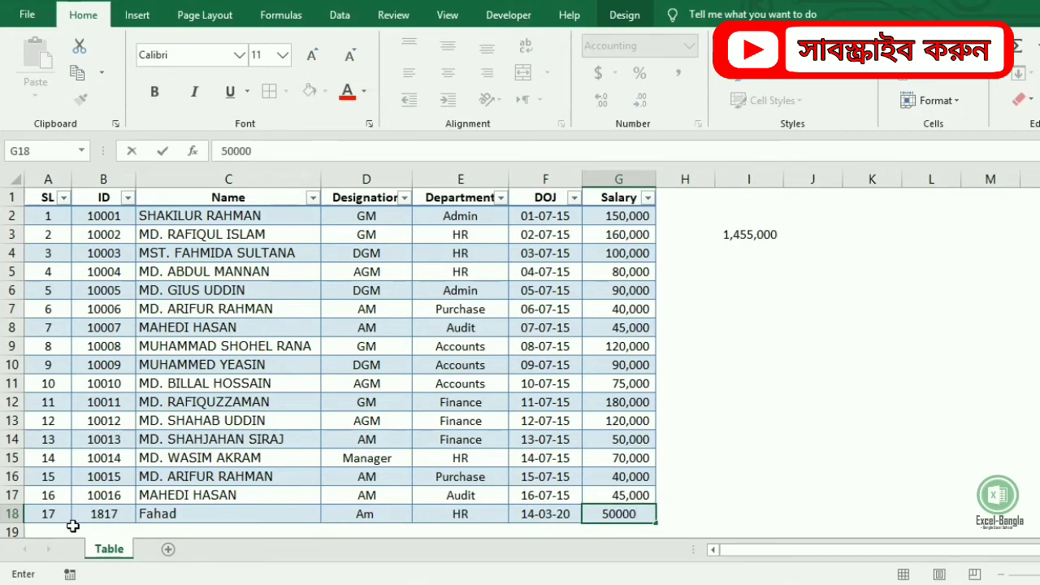
pyautogui.press('Return')
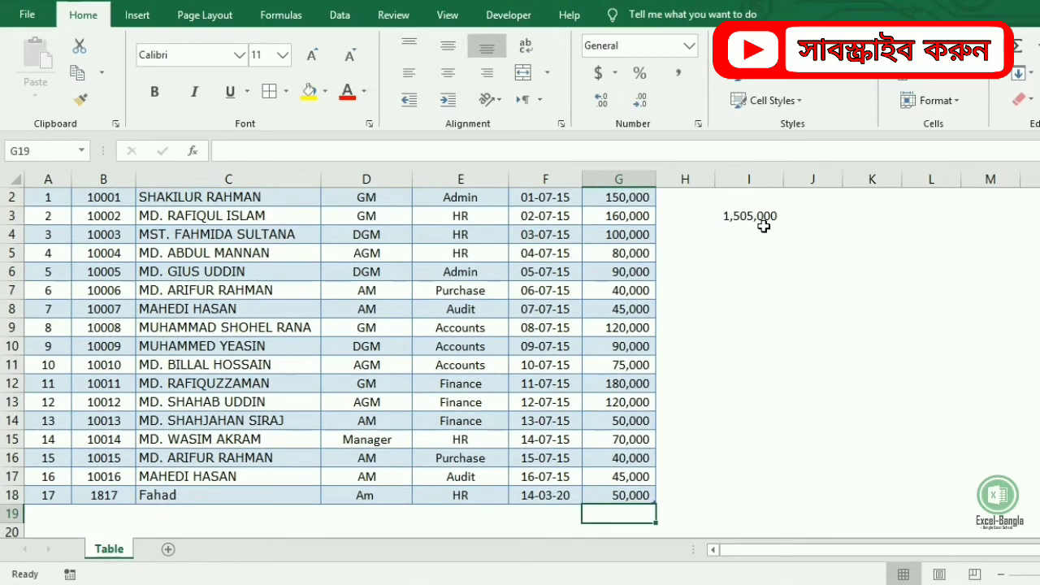
# Check how the Salary total in I3 accounts for the newly added table row
pyautogui.click(764, 227)
pyautogui.scroll(1, 763, 263)
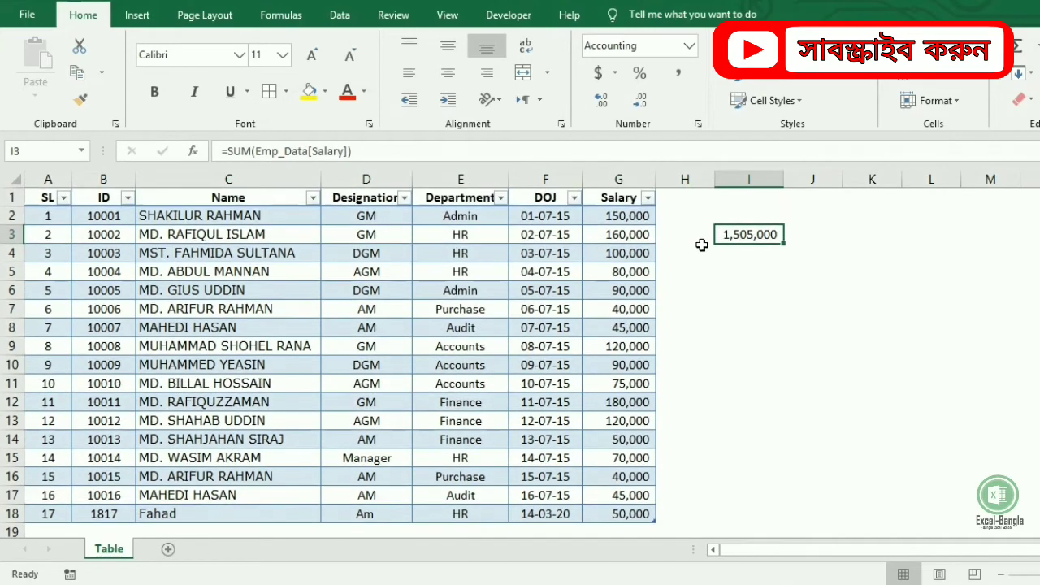
pyautogui.click(745, 202)
pyautogui.click(689, 234)
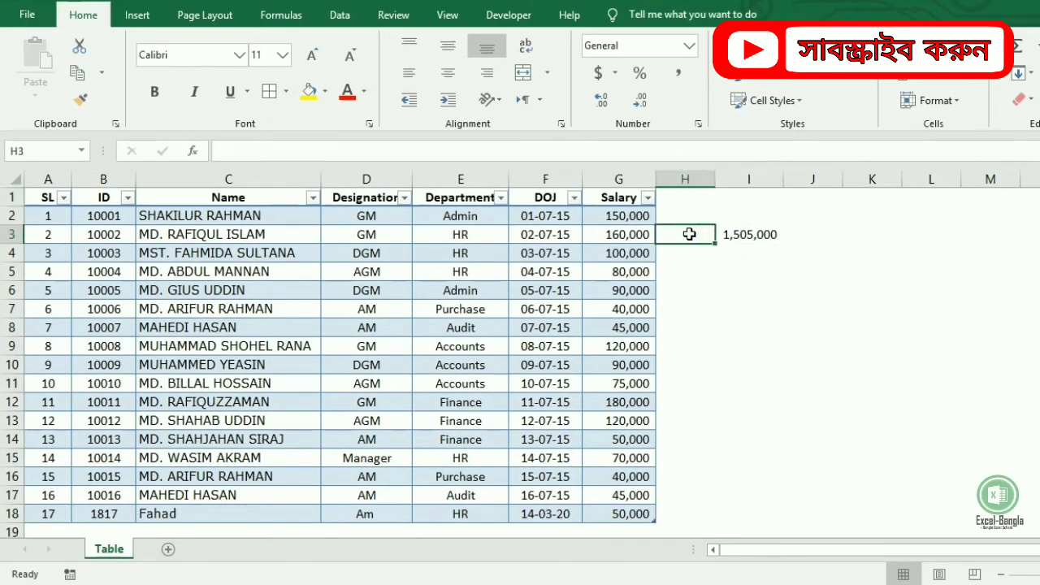
pyautogui.click(779, 235)
pyautogui.click(622, 493)
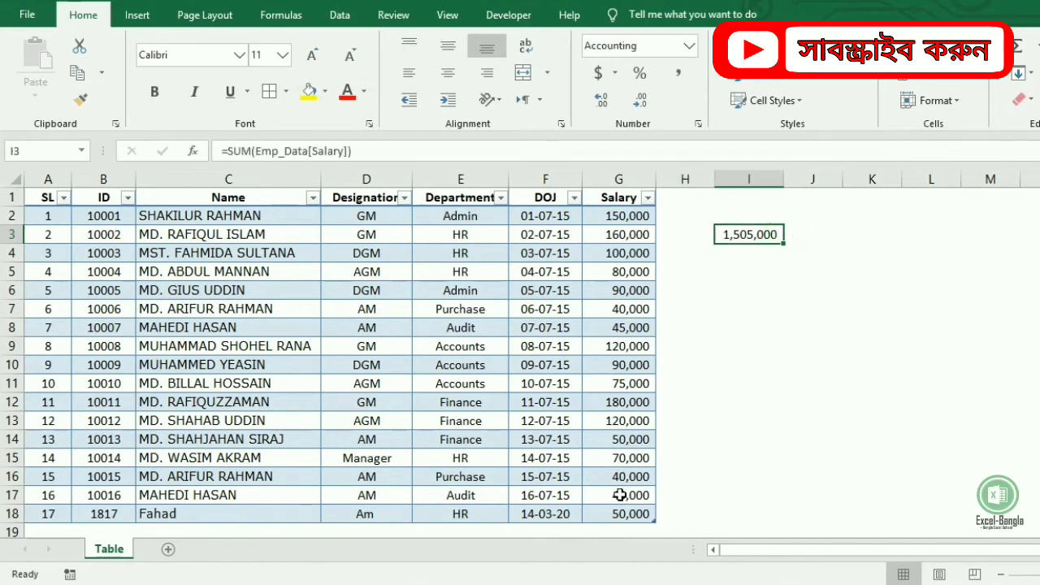
# Add another table record in row 19 directly below the last one, with ID ddsf and salary 4565
pyautogui.scroll(-1, 620, 502)
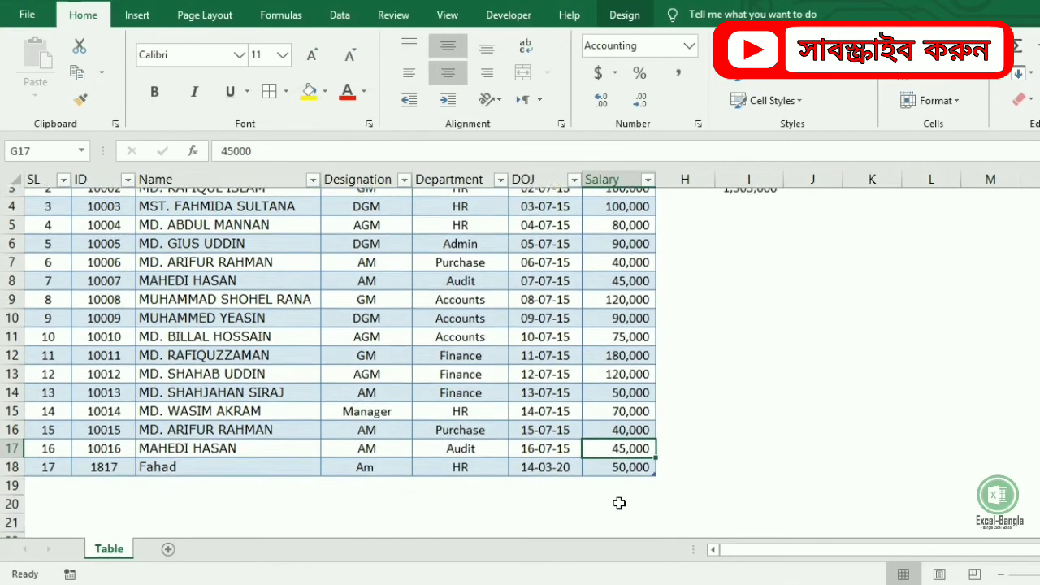
pyautogui.click(120, 476)
pyautogui.write('ddsf')
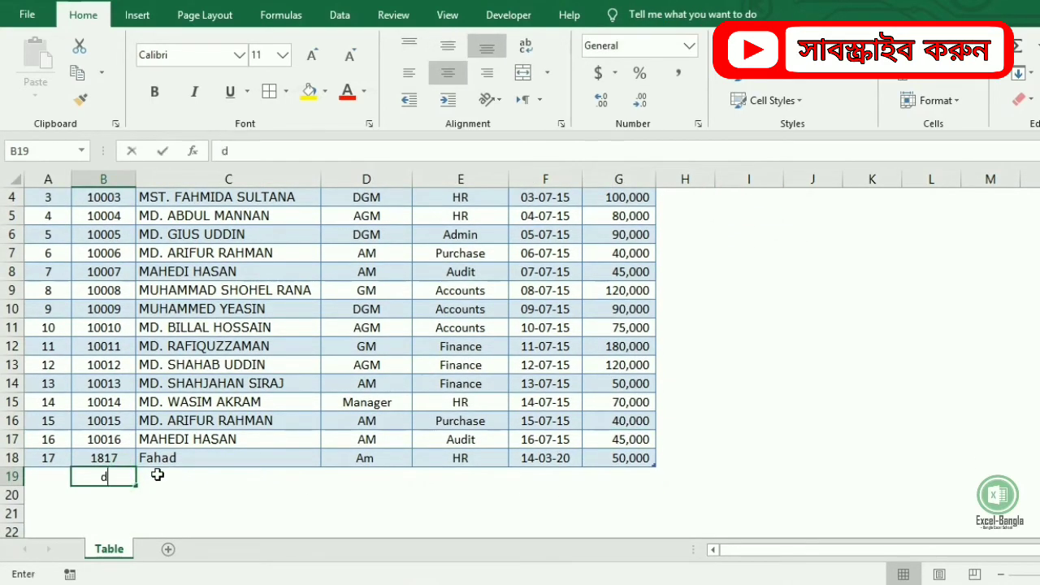
pyautogui.press('Tab')
pyautogui.press('Tab')
pyautogui.press('Tab')
pyautogui.press('Tab')
pyautogui.press('Tab')
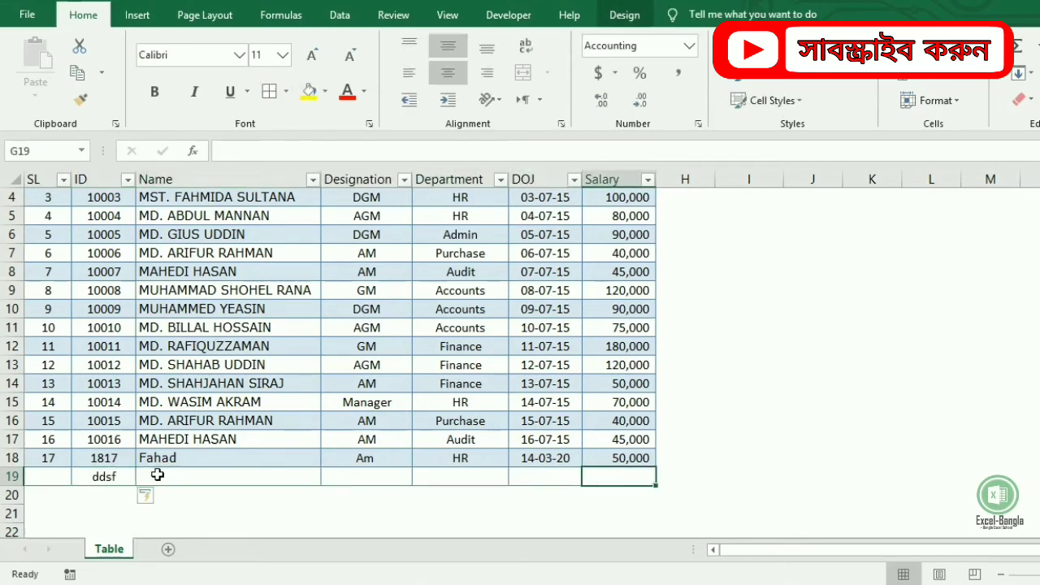
pyautogui.write('4,5')
pyautogui.write('65')
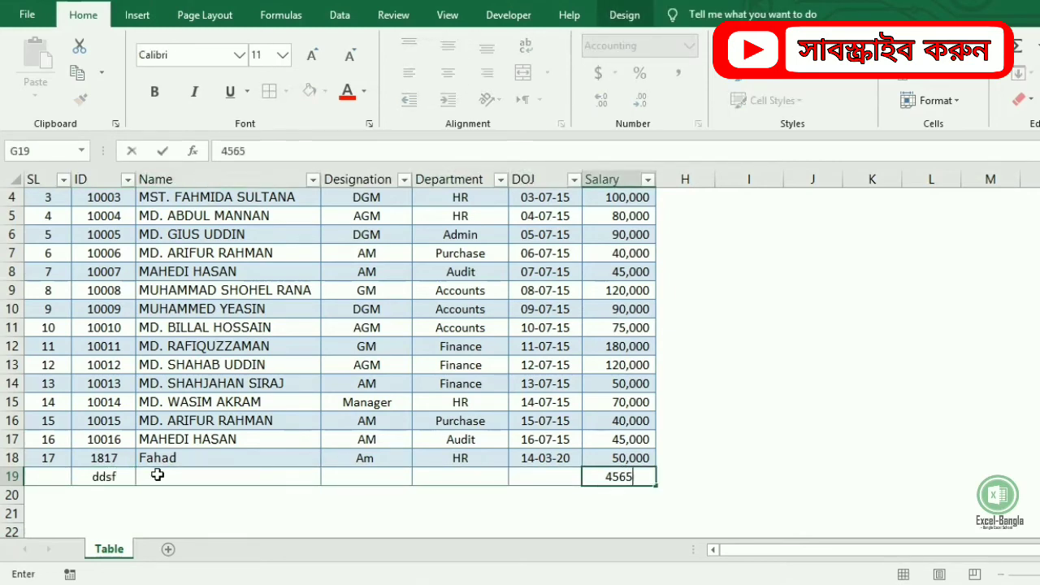
pyautogui.press('Tab')
# Check the Salary total in I3 and inspect its formula's reference to the table's Salary column
pyautogui.scroll(1, 382, 385)
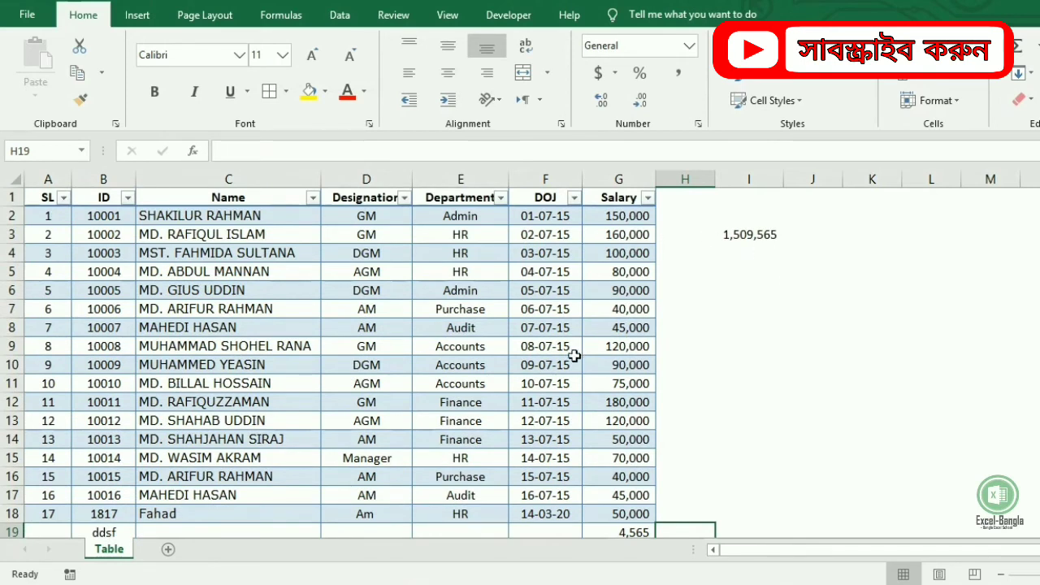
pyautogui.click(754, 233)
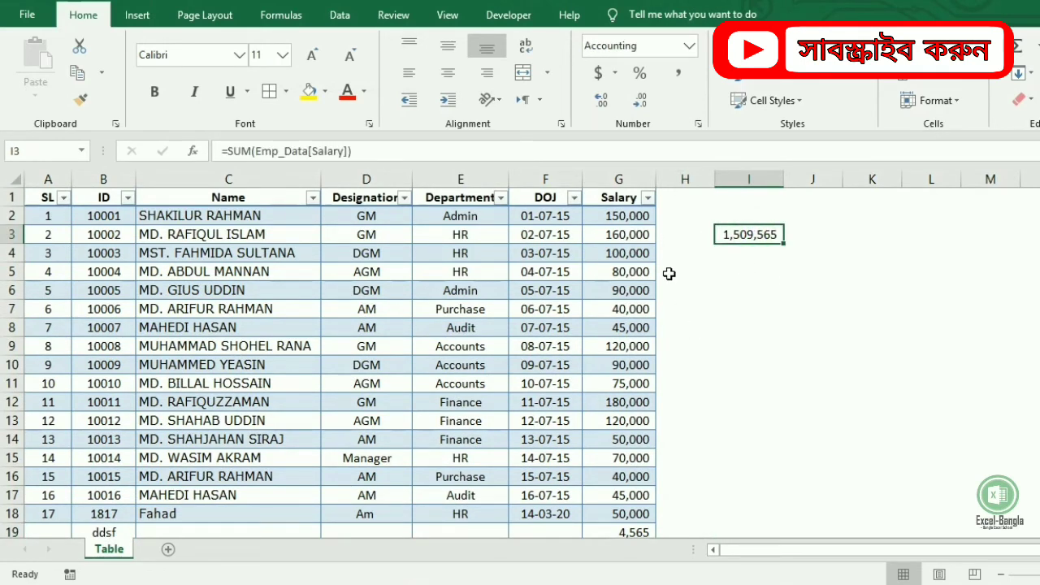
pyautogui.doubleClick(733, 235)
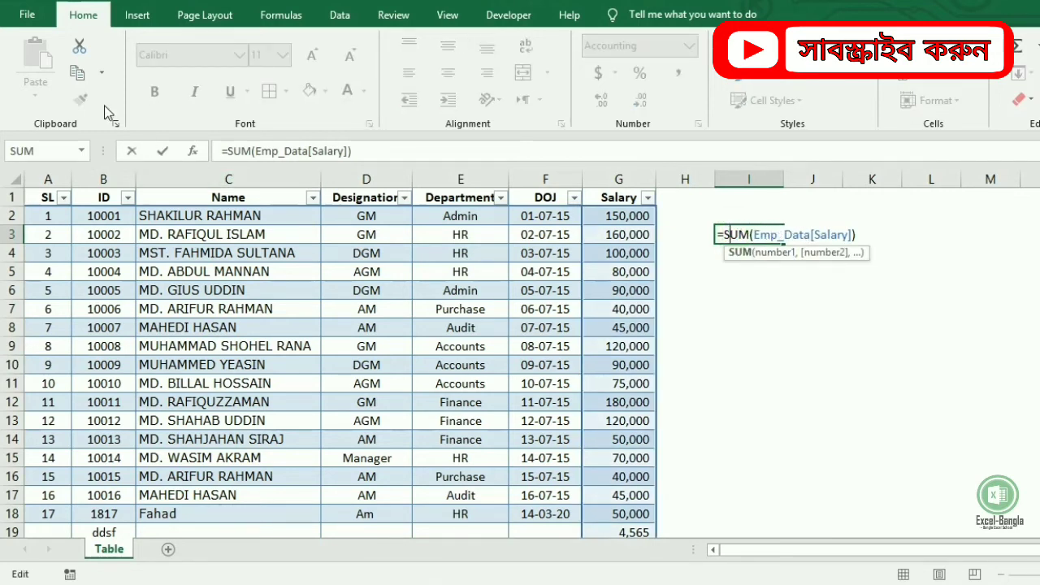
pyautogui.click(826, 235)
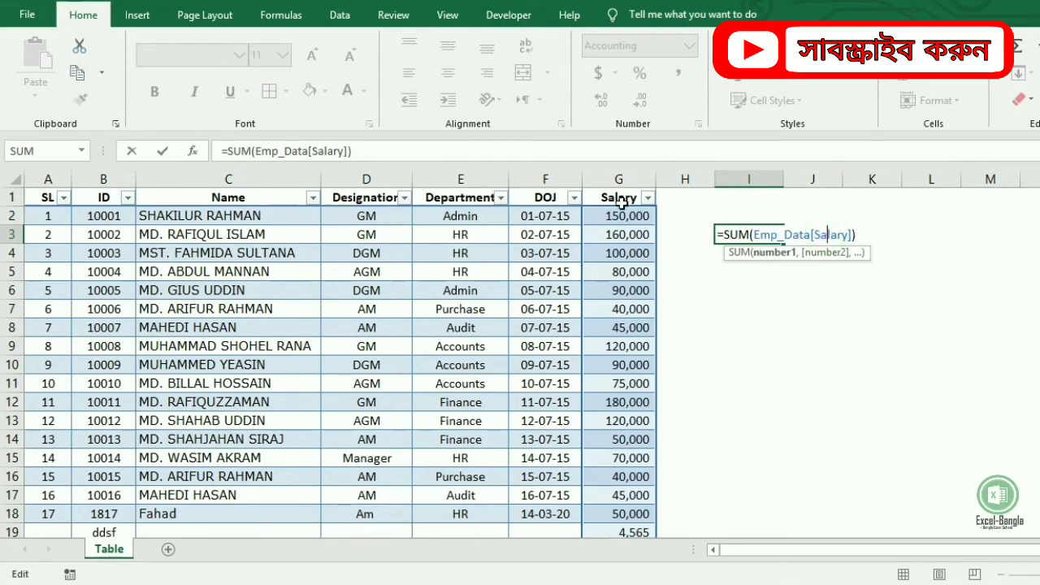
pyautogui.click(808, 310)
# Clear the Salary total from cell I3 and start a new SUM formula in cell I6
pyautogui.click(760, 235)
pyautogui.press('Delete')
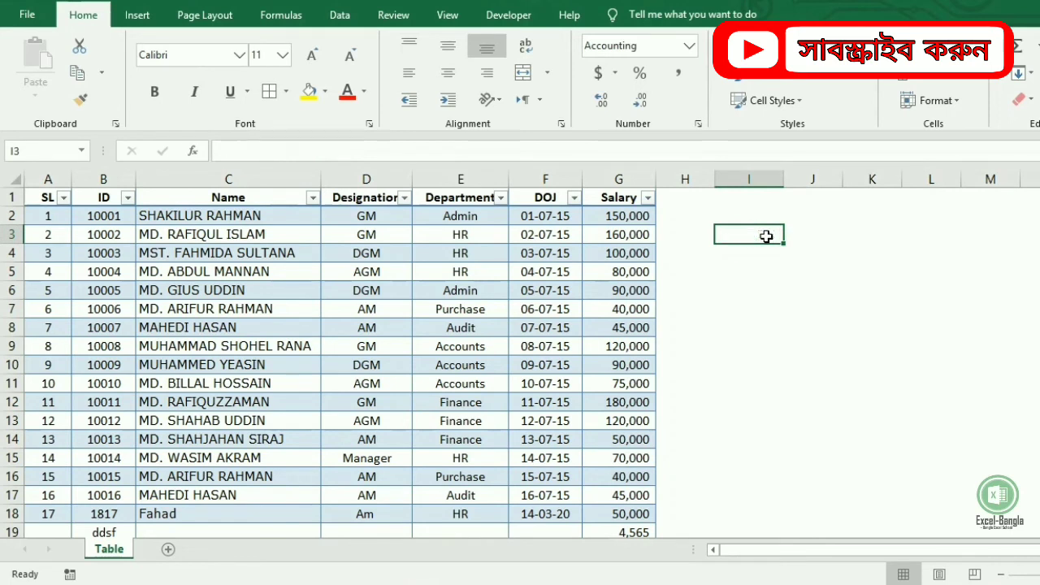
pyautogui.click(735, 286)
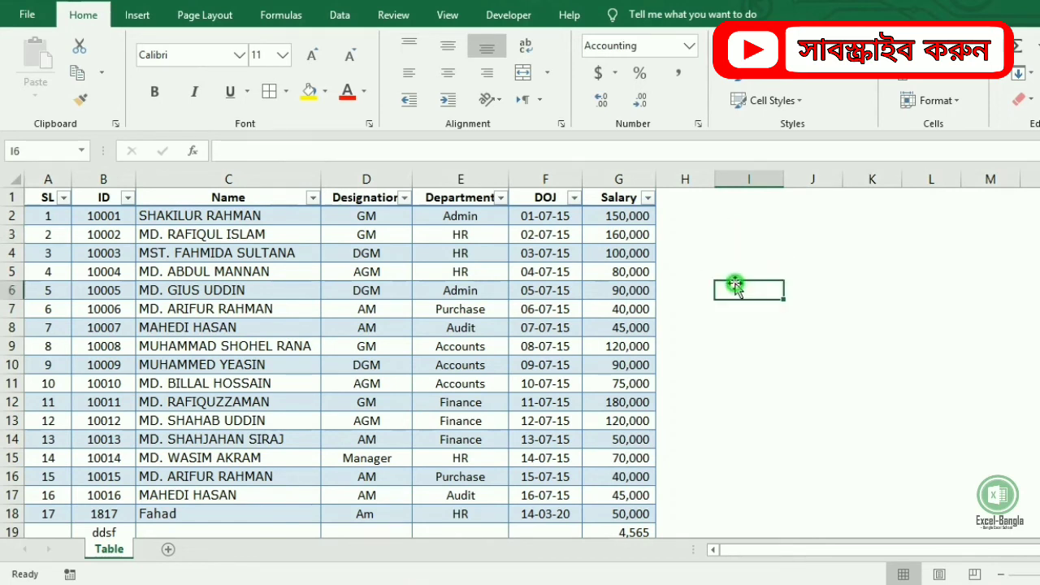
pyautogui.write('sum')
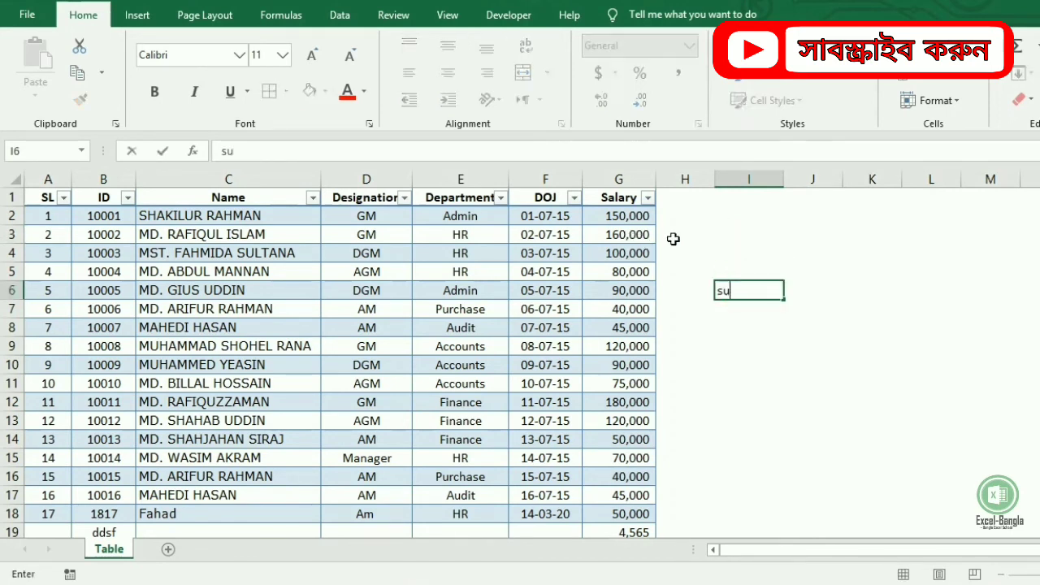
pyautogui.press('BackSpace')
pyautogui.press('BackSpace')
pyautogui.press('BackSpace')
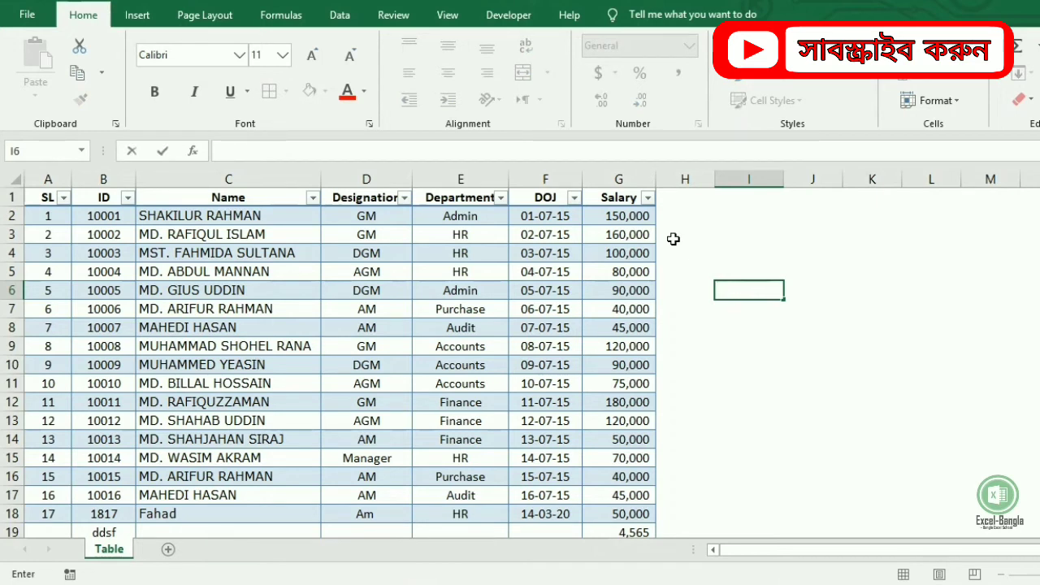
pyautogui.write('=sum')
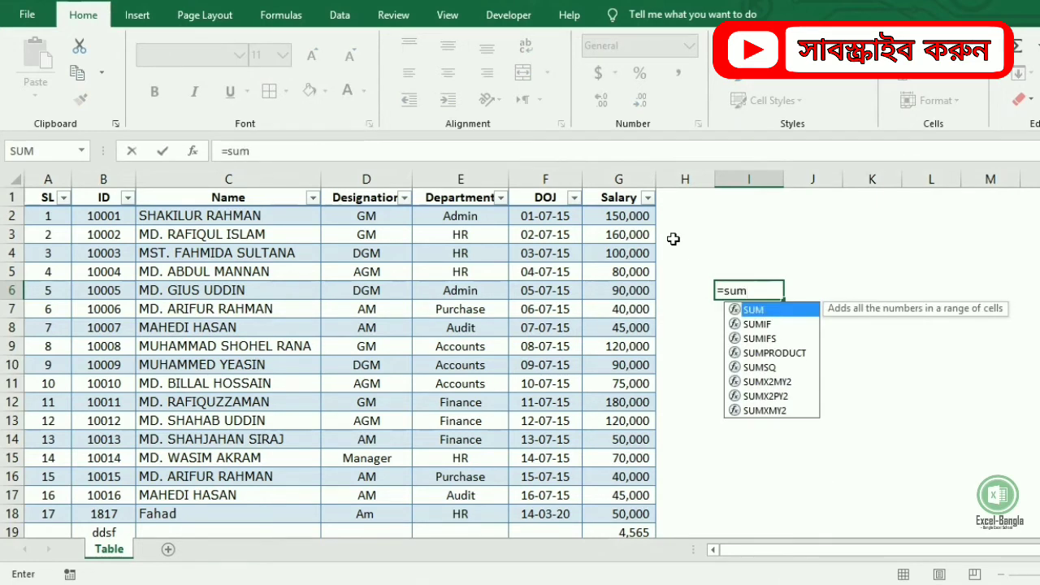
pyautogui.write('(')
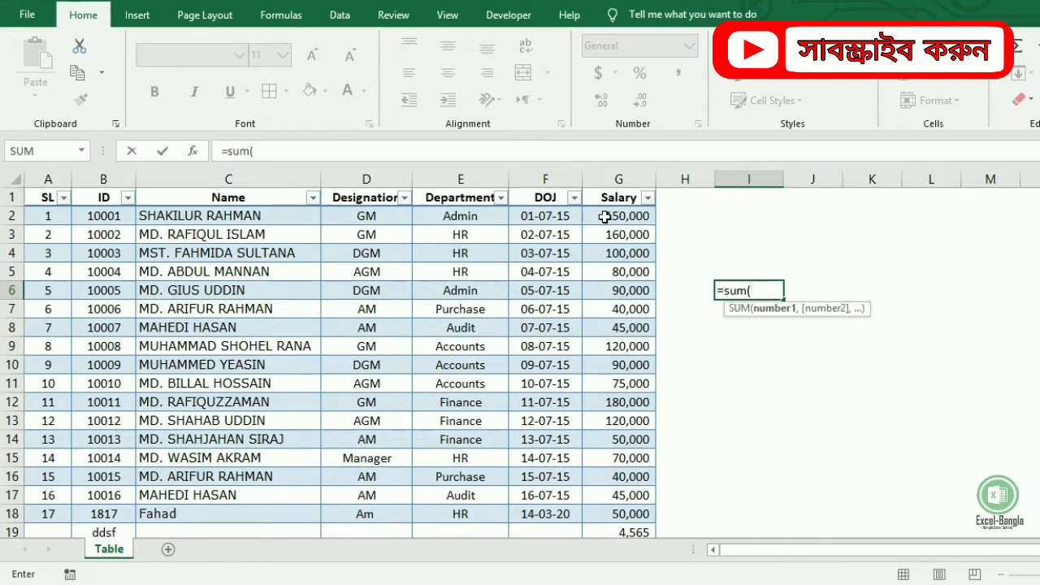
pyautogui.moveTo(608, 216); pyautogui.dragTo(618, 331)
pyautogui.press('BackSpace')
pyautogui.press('BackSpace')
pyautogui.press('BackSpace')
pyautogui.press('BackSpace')
pyautogui.press('BackSpace')
pyautogui.write('ta')
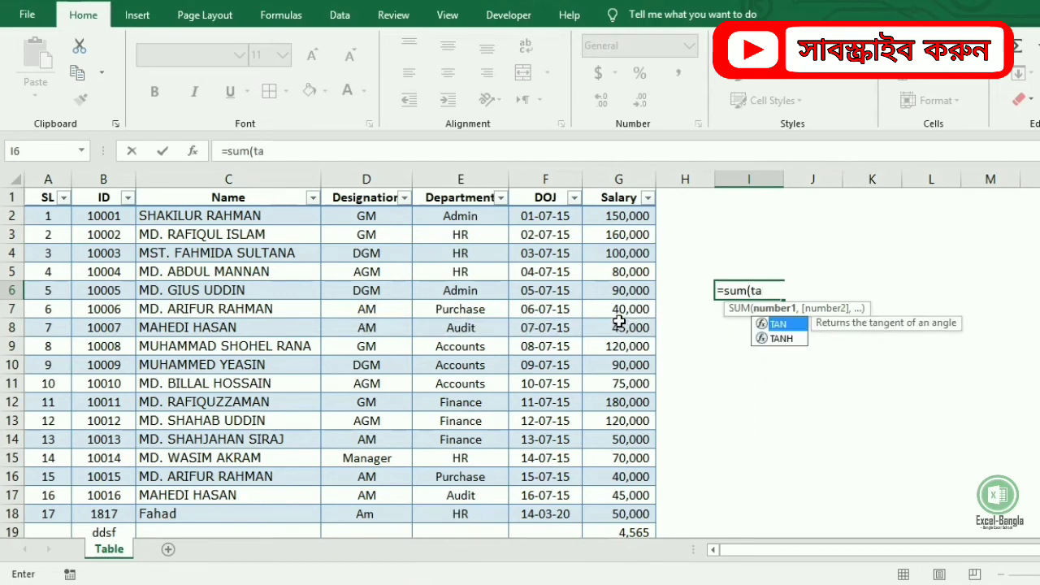
pyautogui.press('BackSpace')
pyautogui.press('BackSpace')
# Complete the formula in I6 as =SUM(Emp_Data[Salary]), picking the table name and Salary column from the suggestions, and check it
pyautogui.write('em')
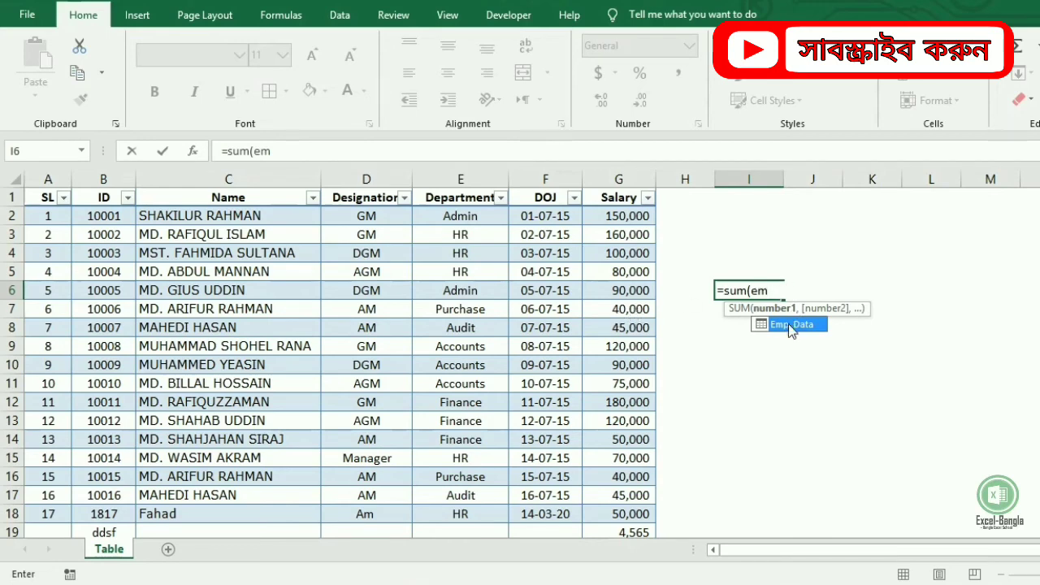
pyautogui.doubleClick(788, 324)
pyautogui.write('[')
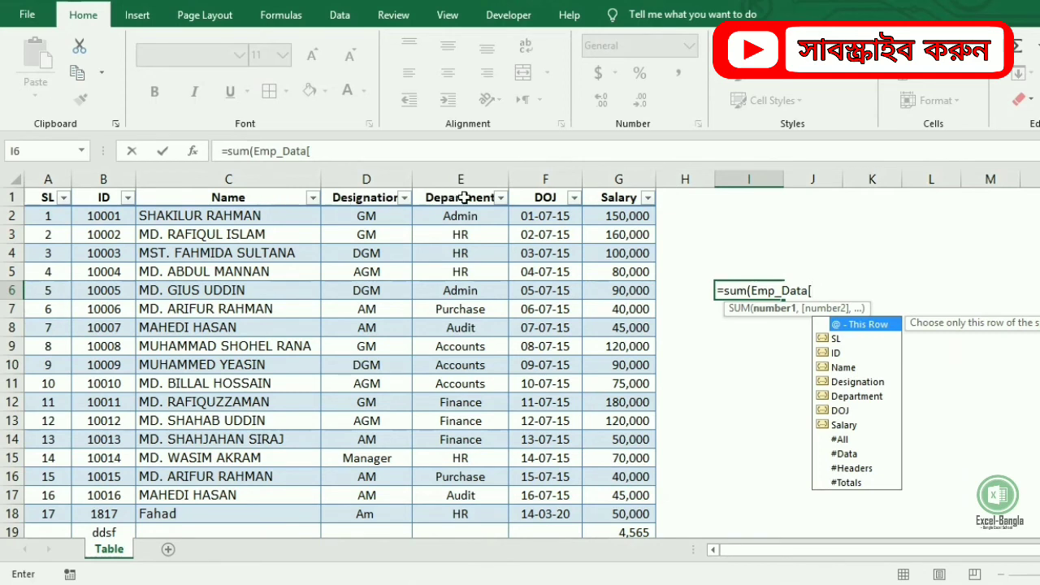
pyautogui.click(838, 425)
pyautogui.doubleClick(838, 424)
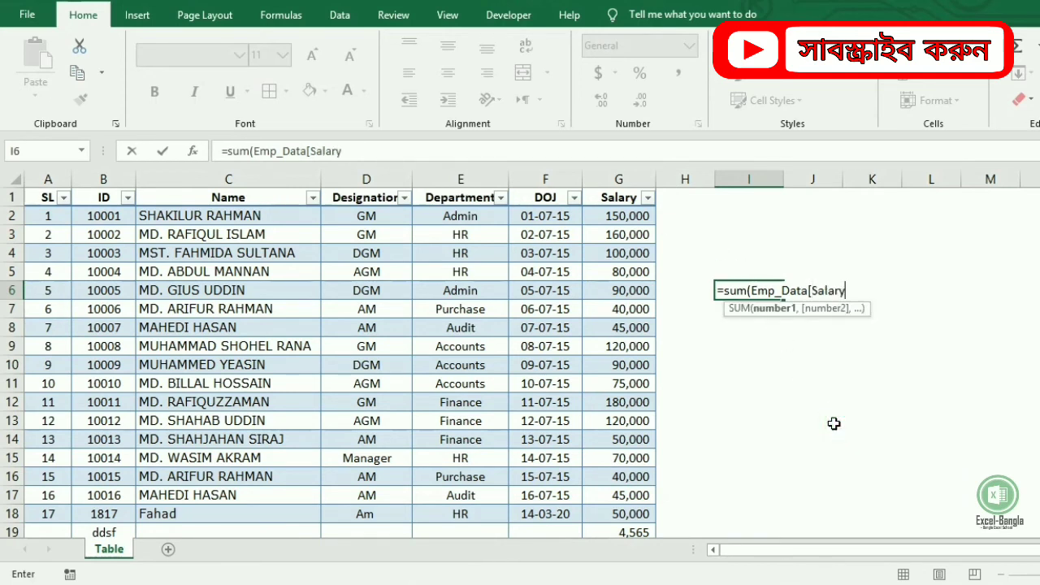
pyautogui.write('])')
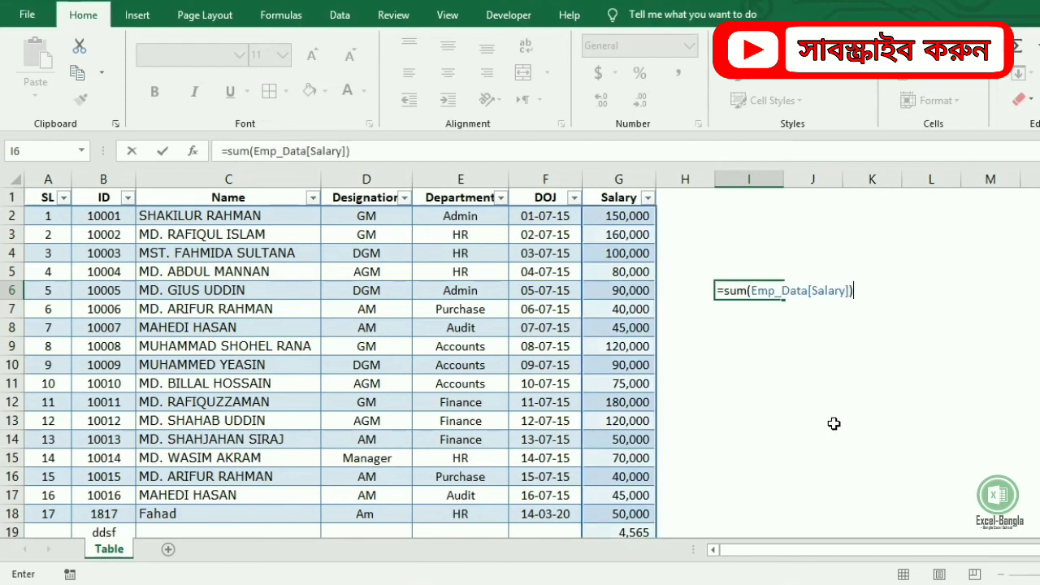
pyautogui.press('Return')
pyautogui.click(740, 295)
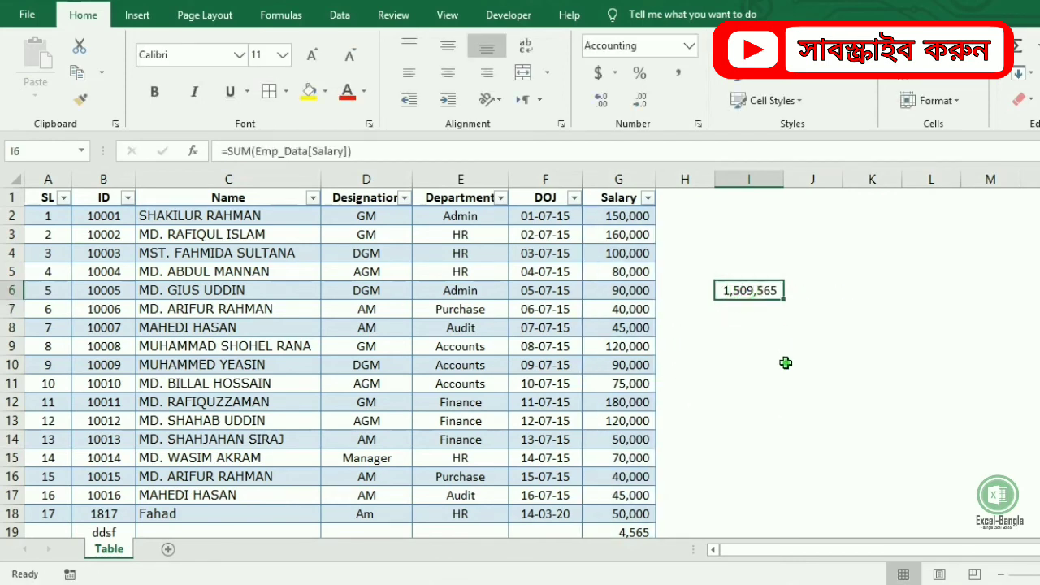
pyautogui.click(786, 363)
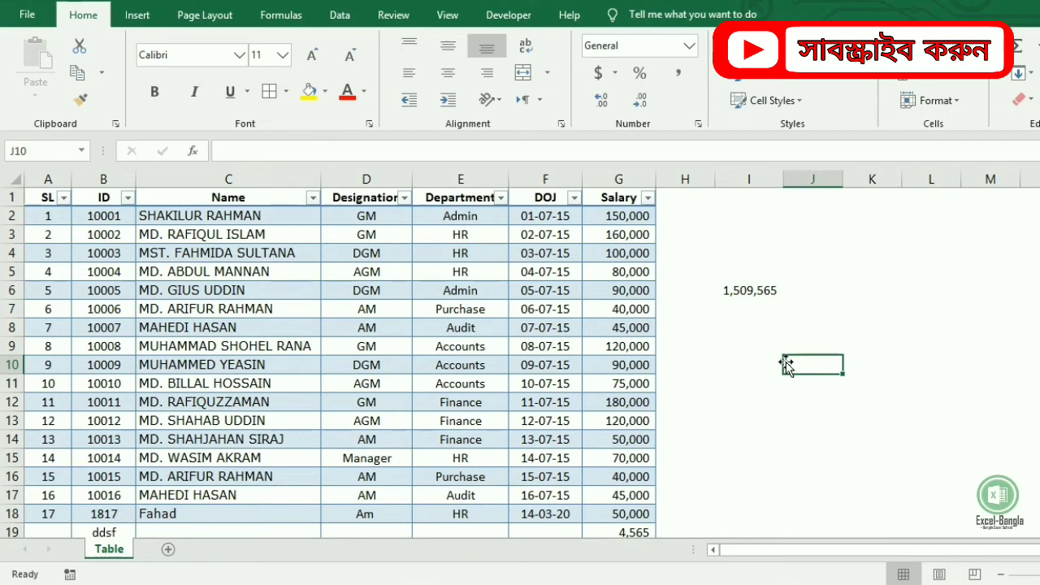
pyautogui.click(756, 329)
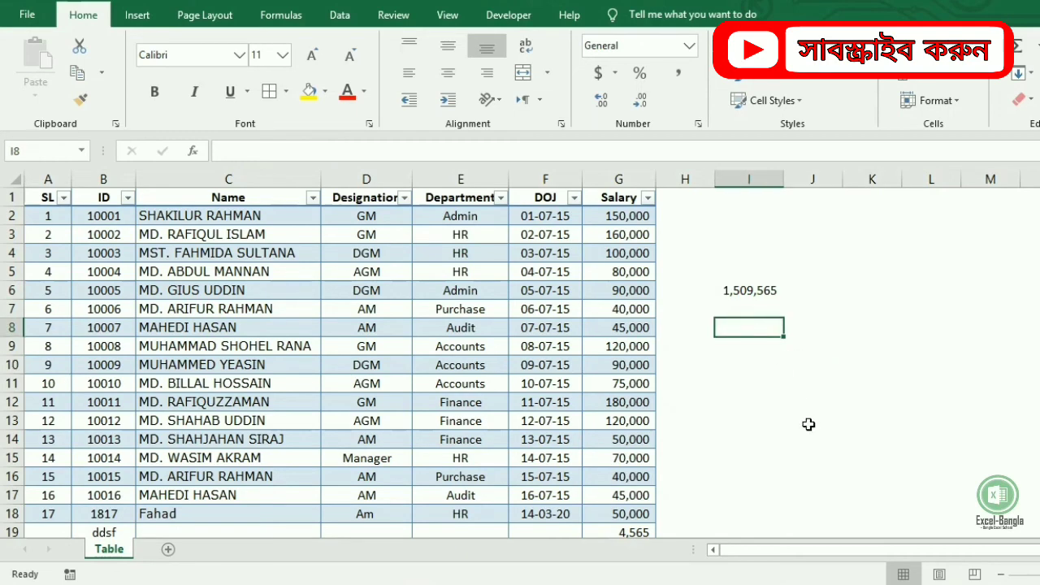
pyautogui.scroll(-1, 809, 424)
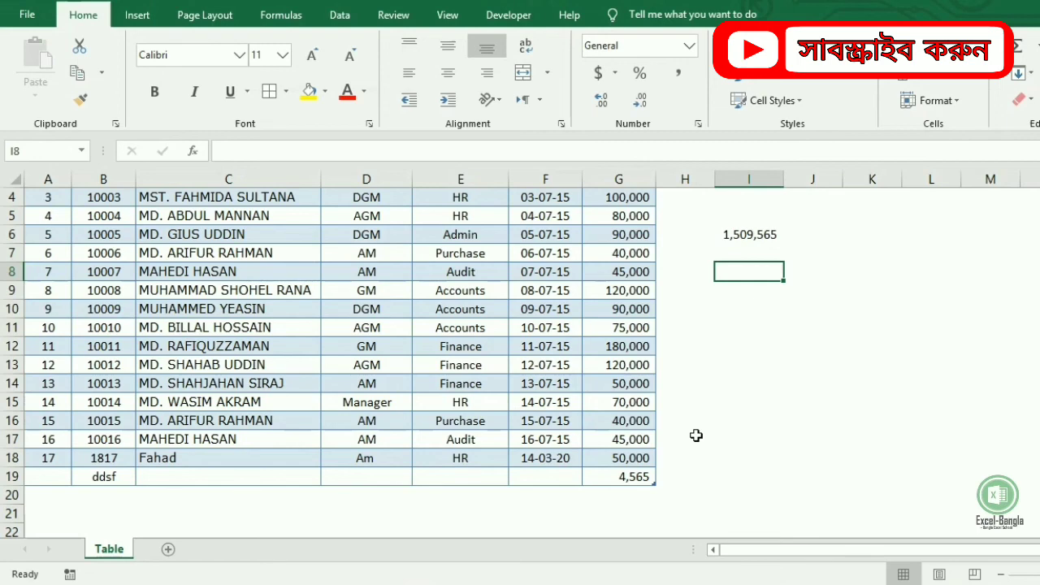
pyautogui.scroll(1, 697, 349)
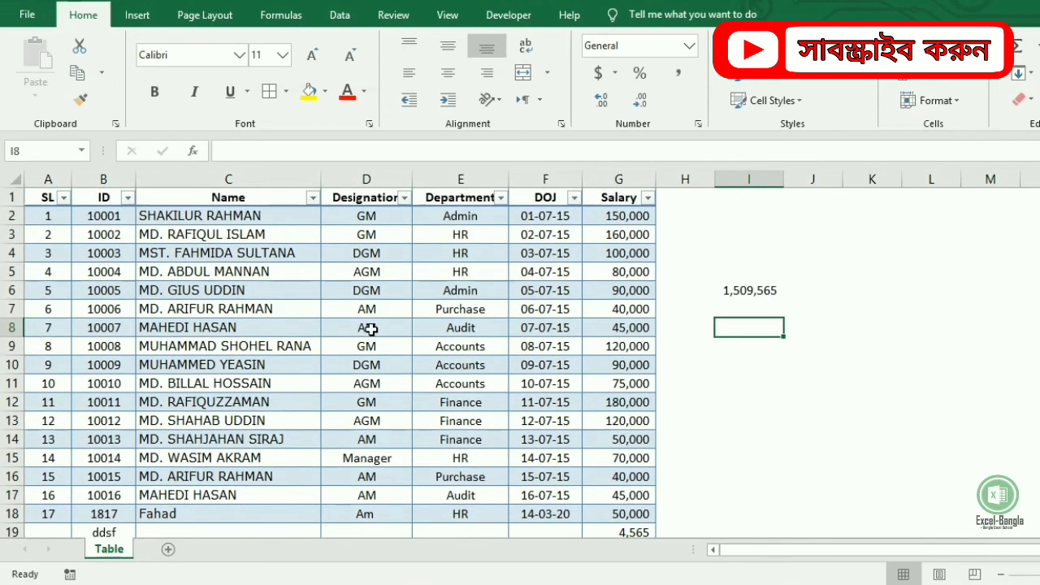
pyautogui.click(280, 328)
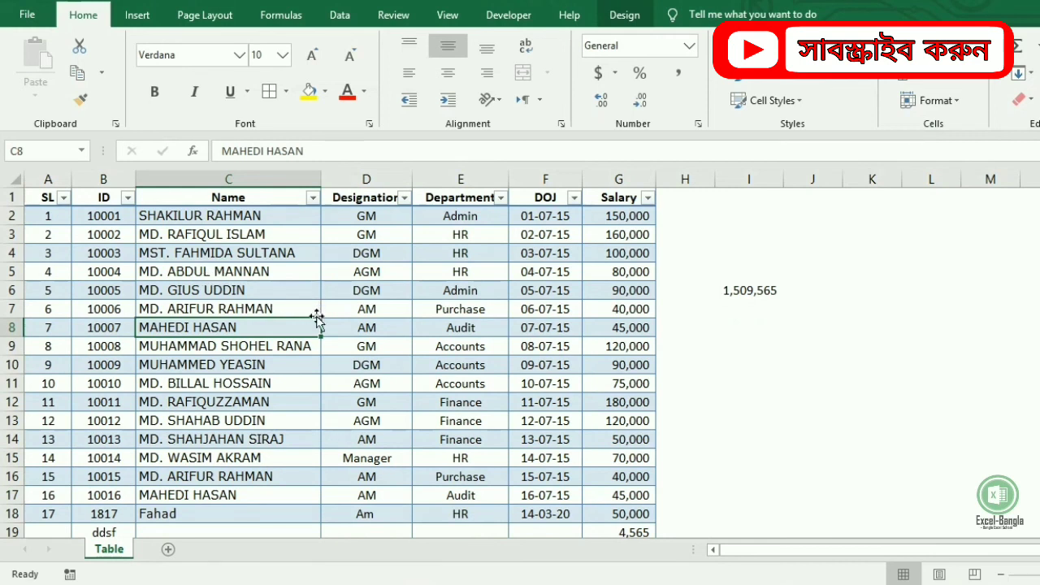
pyautogui.click(480, 387)
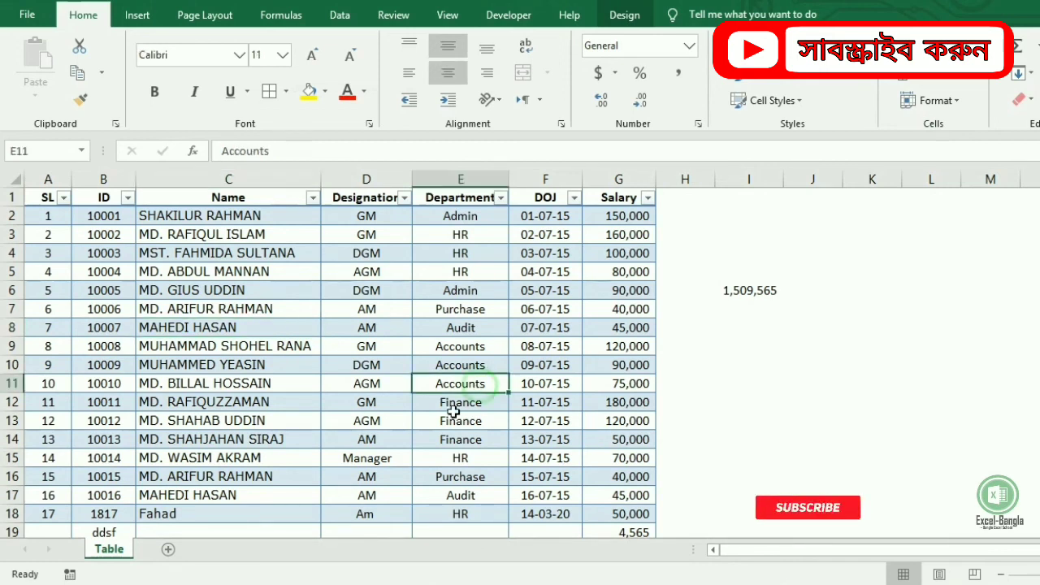